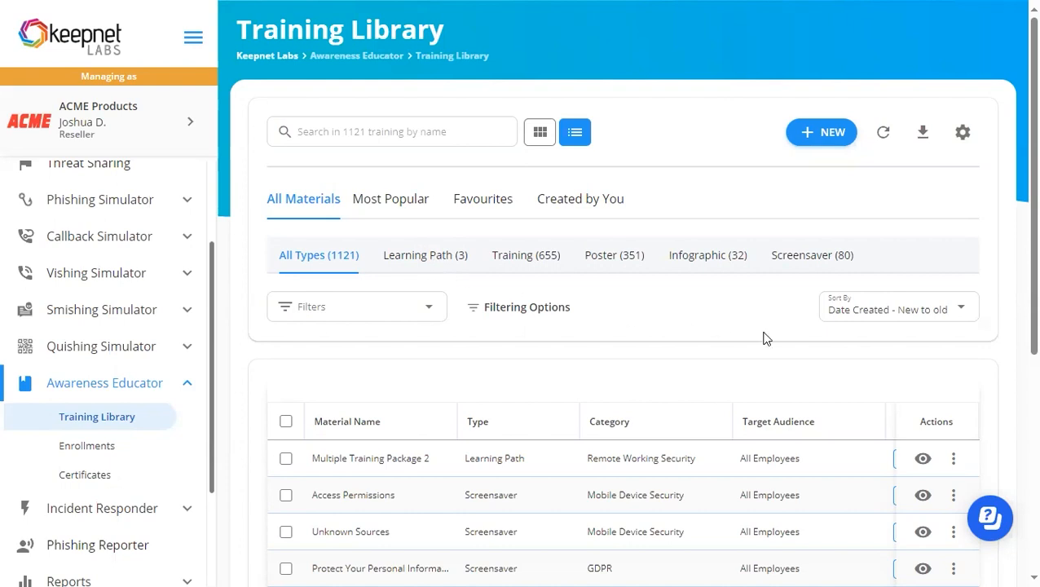
# Look over the full list of training materials and the most popular ones in the Training Library.
pyautogui.scroll(-1, 764, 338)
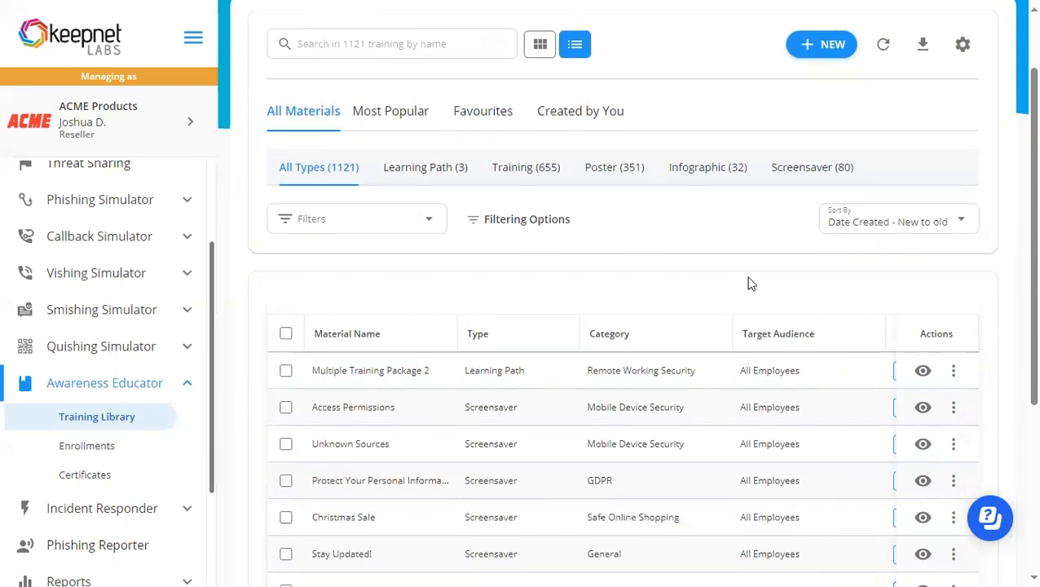
pyautogui.scroll(1, 750, 283)
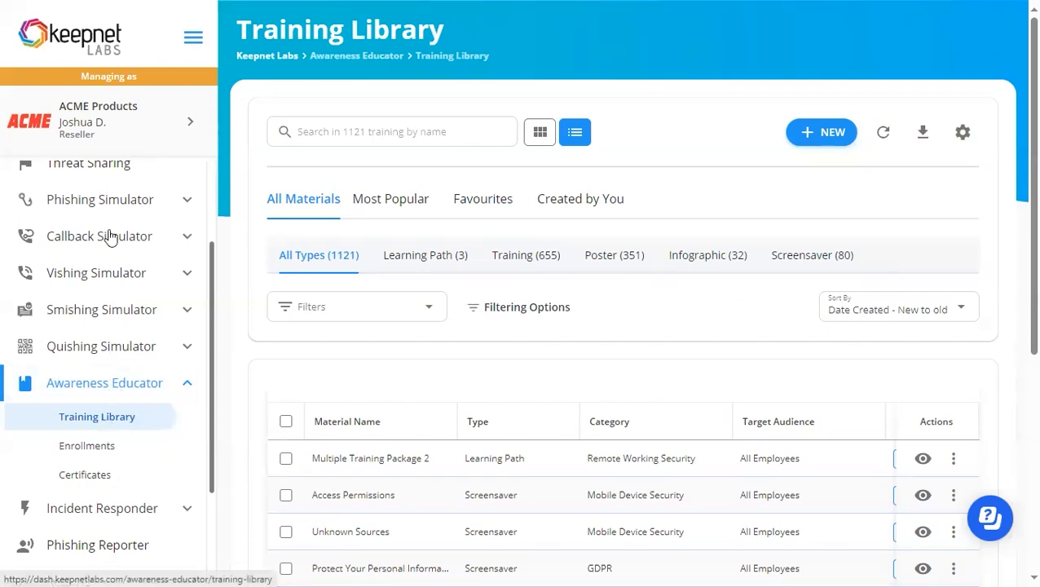
pyautogui.click(116, 394)
pyautogui.click(116, 394)
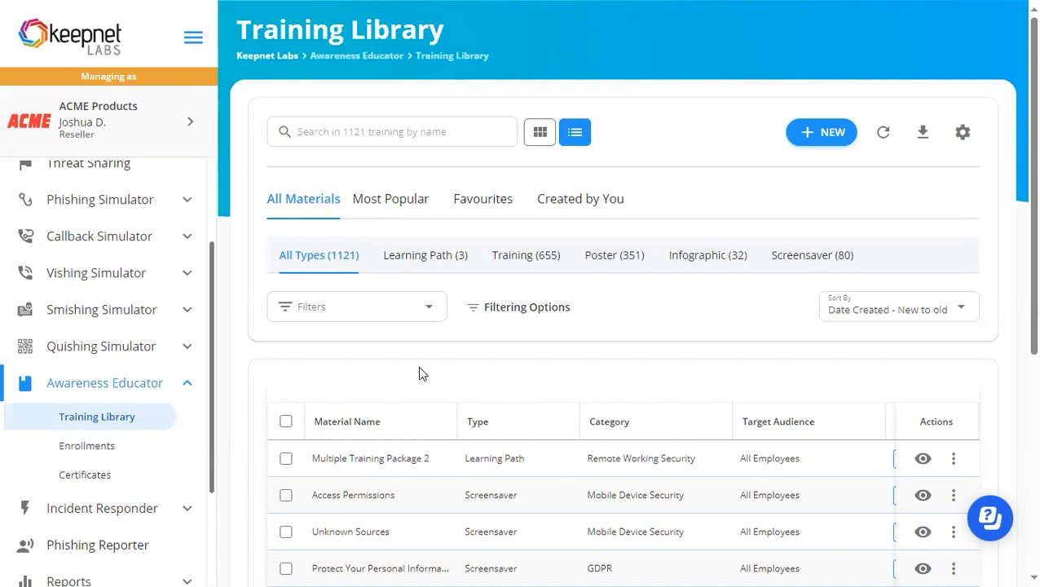
pyautogui.scroll(-1, 419, 373)
pyautogui.scroll(1, 410, 340)
pyautogui.click(389, 200)
# Add the Multiple Training Package 2 learning path to the favourites.
pyautogui.scroll(-1, 629, 341)
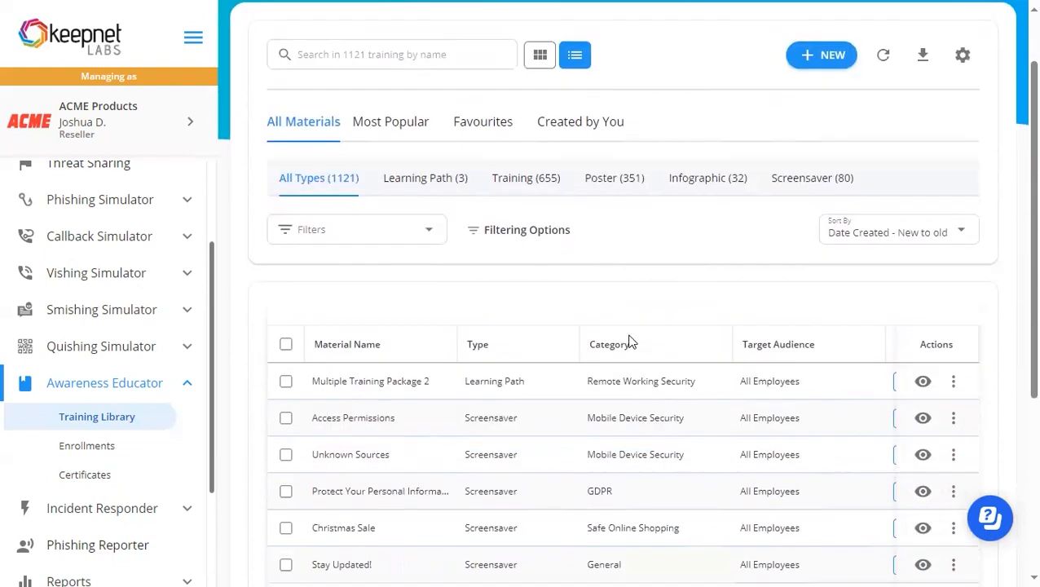
pyautogui.click(953, 374)
pyautogui.click(888, 451)
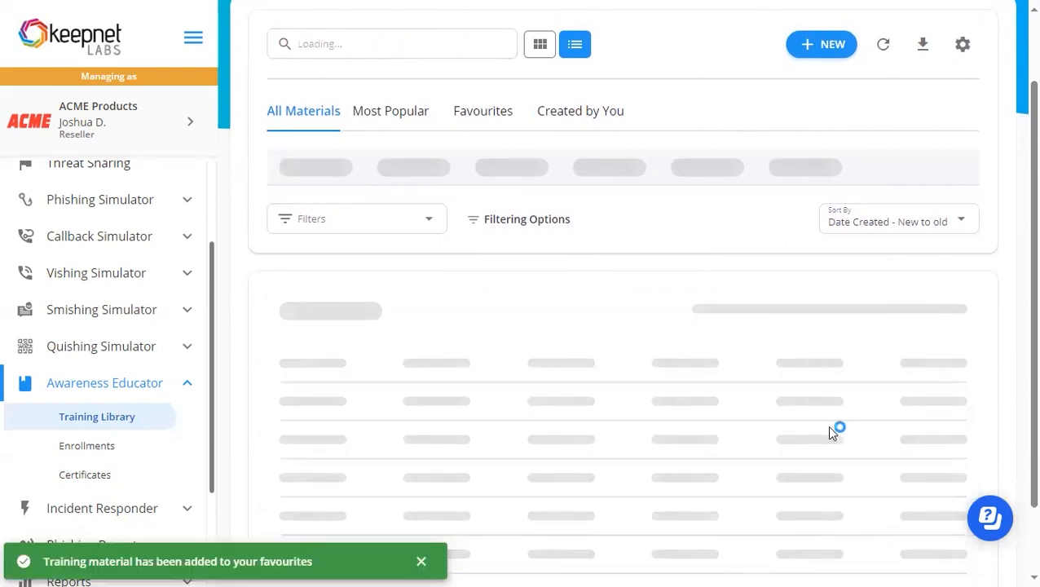
# Show the favourite materials, followed by the materials created by your own account.
pyautogui.scroll(2, 560, 296)
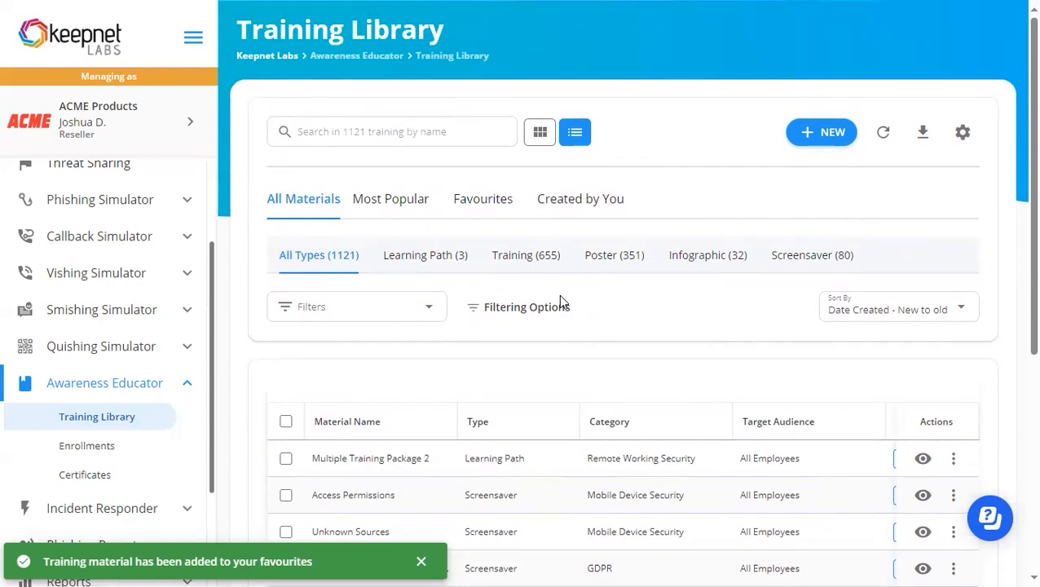
pyautogui.click(482, 200)
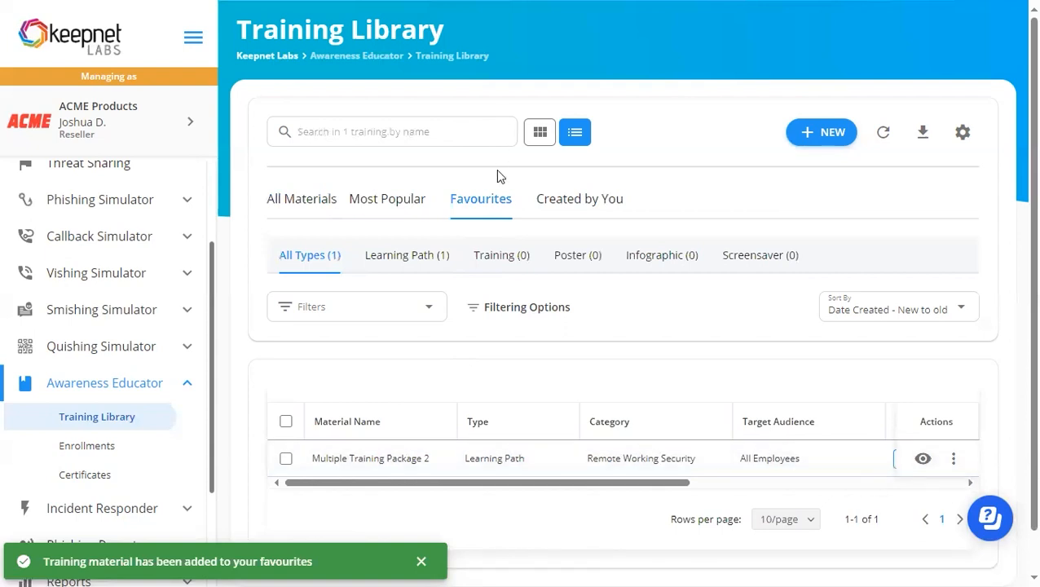
pyautogui.click(530, 205)
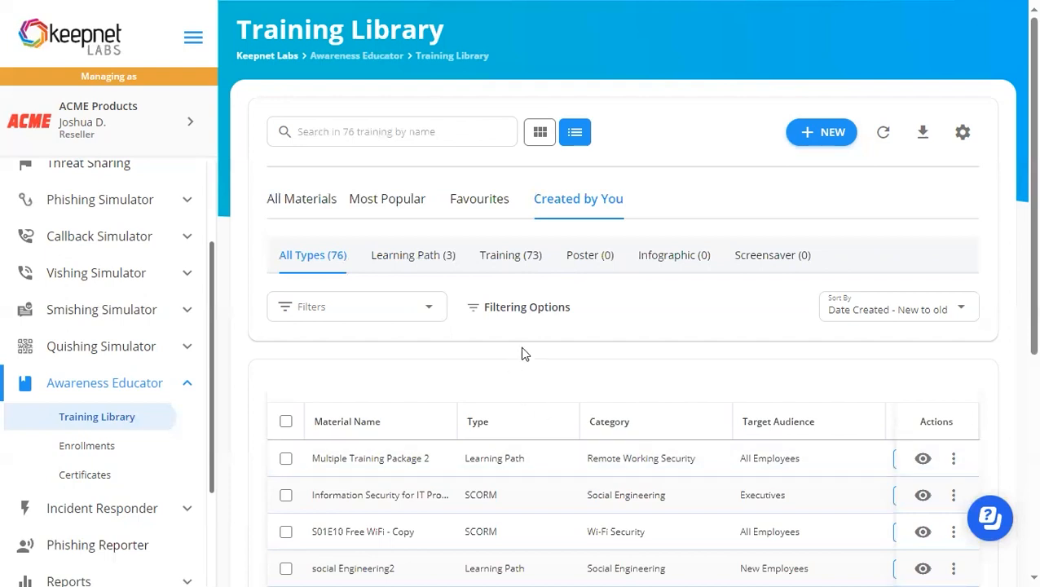
# Return to all materials and go through the learning path, training, poster, infographic and screensaver types one by one.
pyautogui.click(281, 205)
pyautogui.scroll(-2, 258, 234)
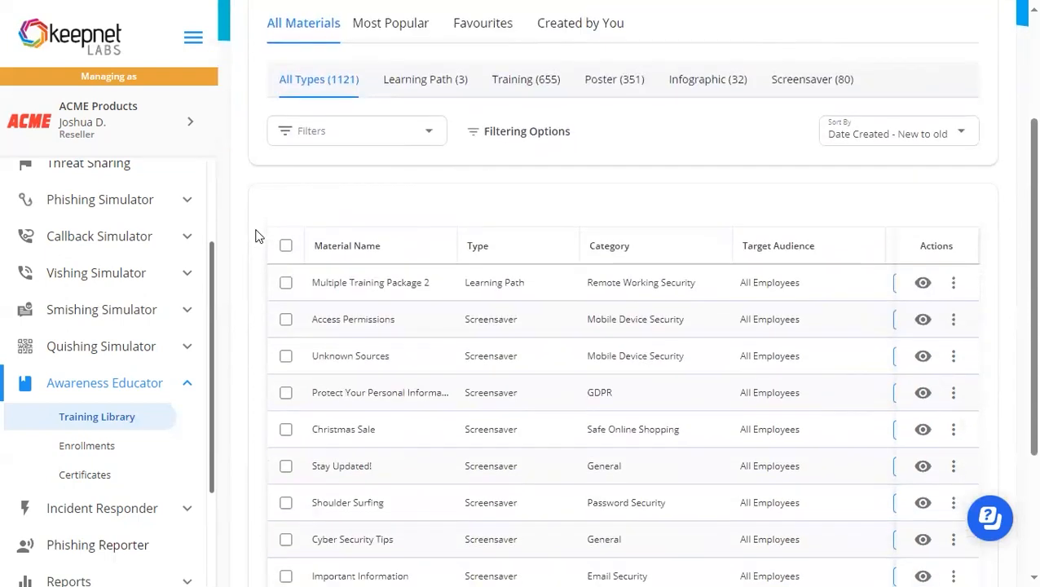
pyautogui.scroll(1, 257, 238)
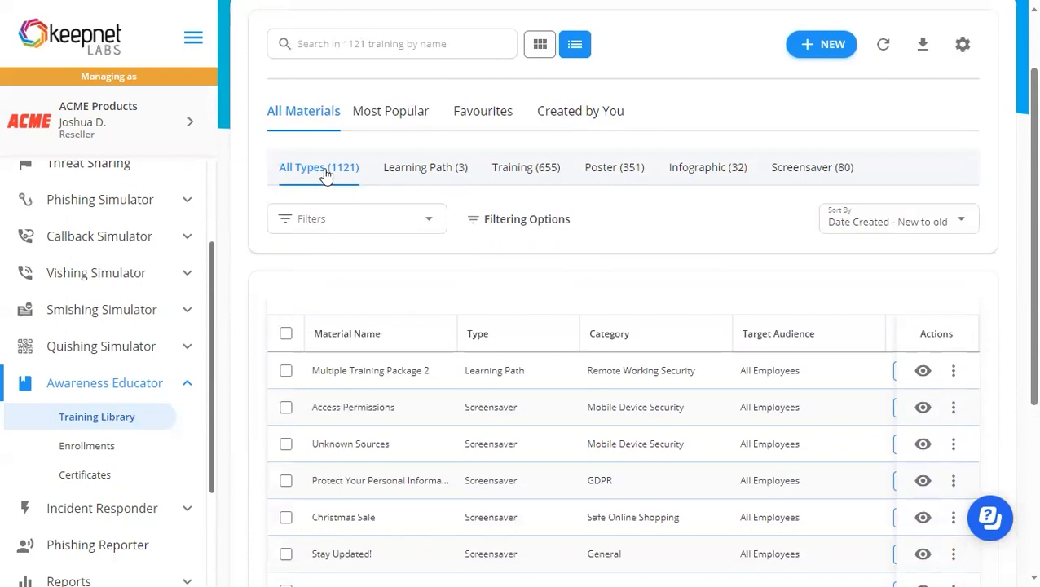
pyautogui.click(421, 172)
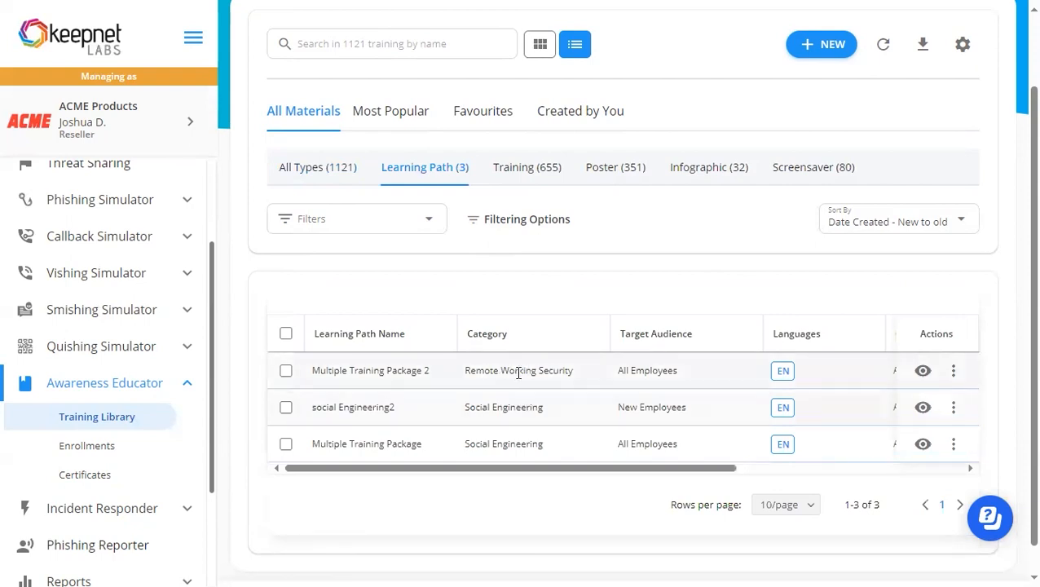
pyautogui.click(521, 171)
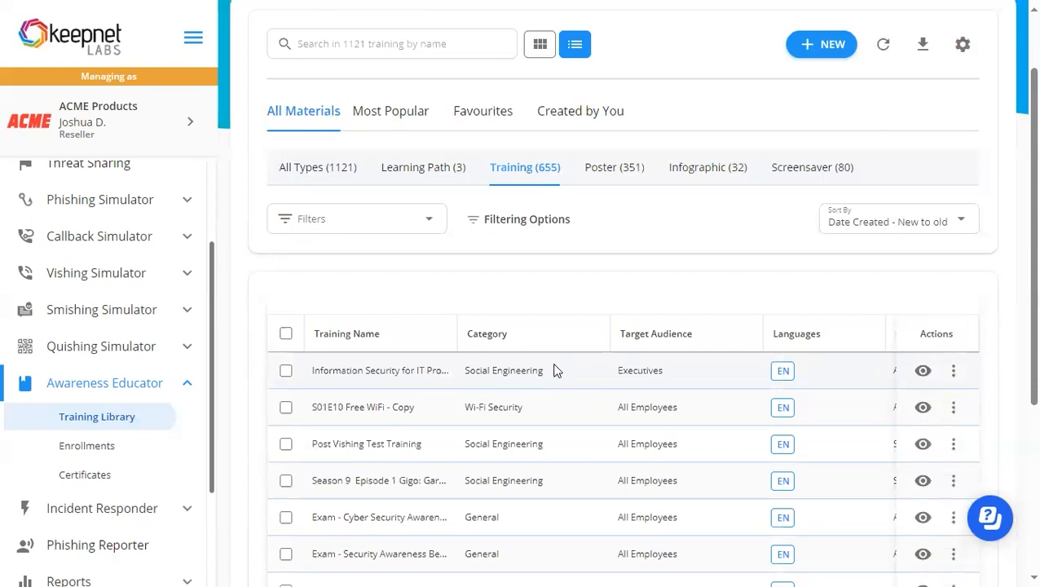
pyautogui.click(609, 173)
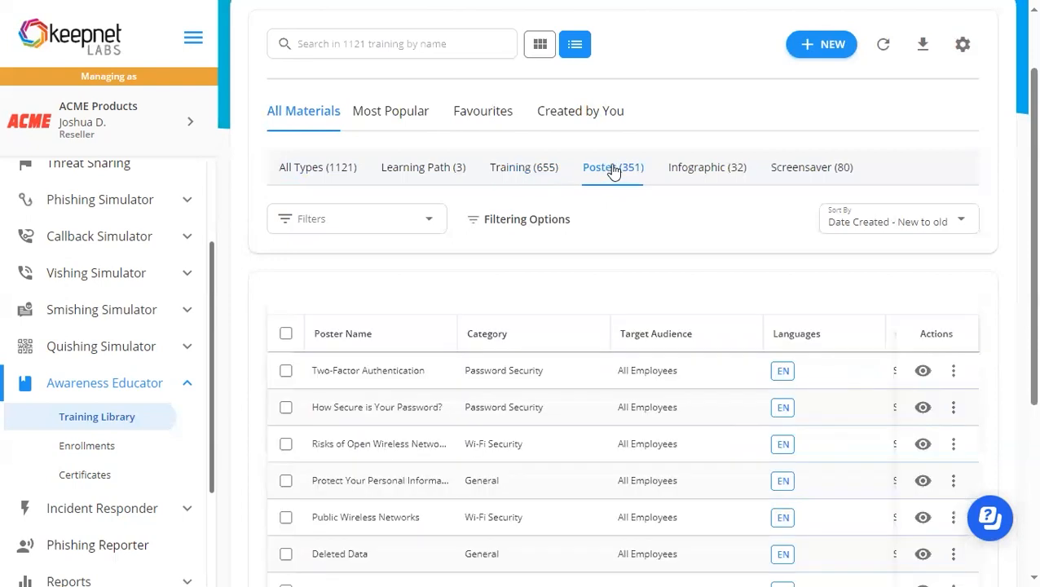
pyautogui.click(710, 173)
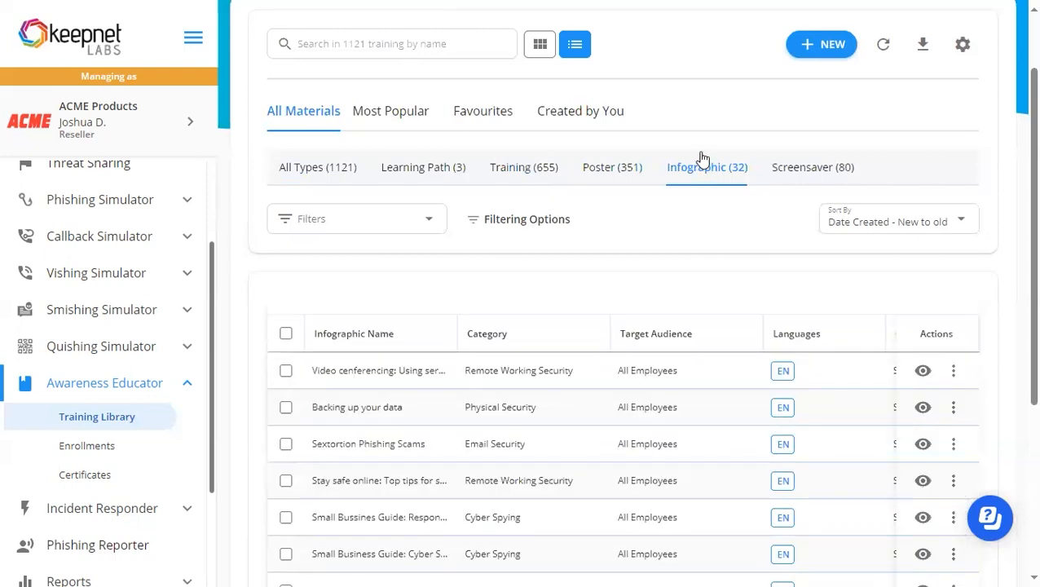
pyautogui.click(811, 172)
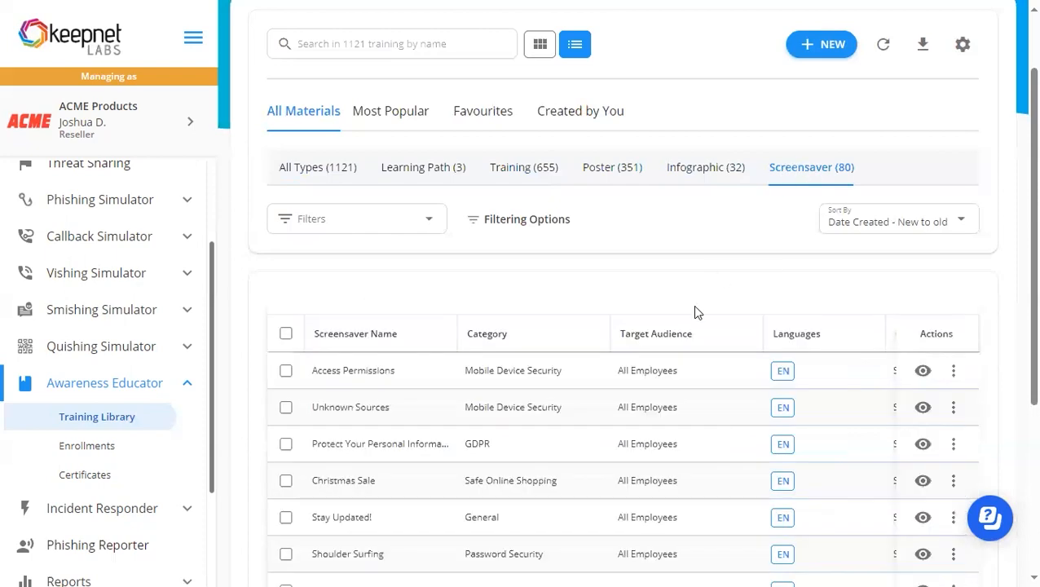
# Preview the Access Permissions screensaver down to its image and close the preview.
pyautogui.scroll(-1, 692, 305)
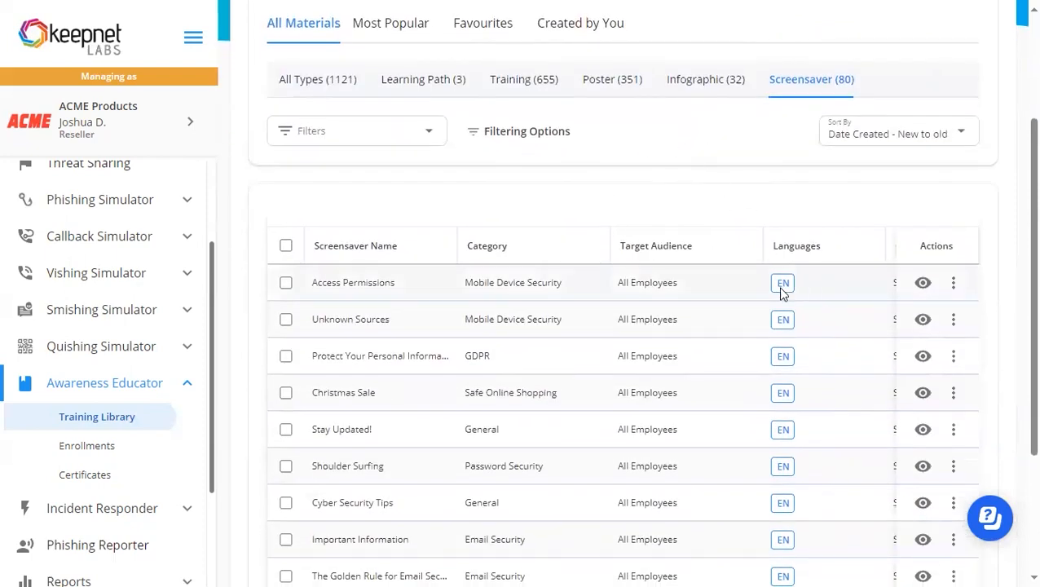
pyautogui.click(924, 288)
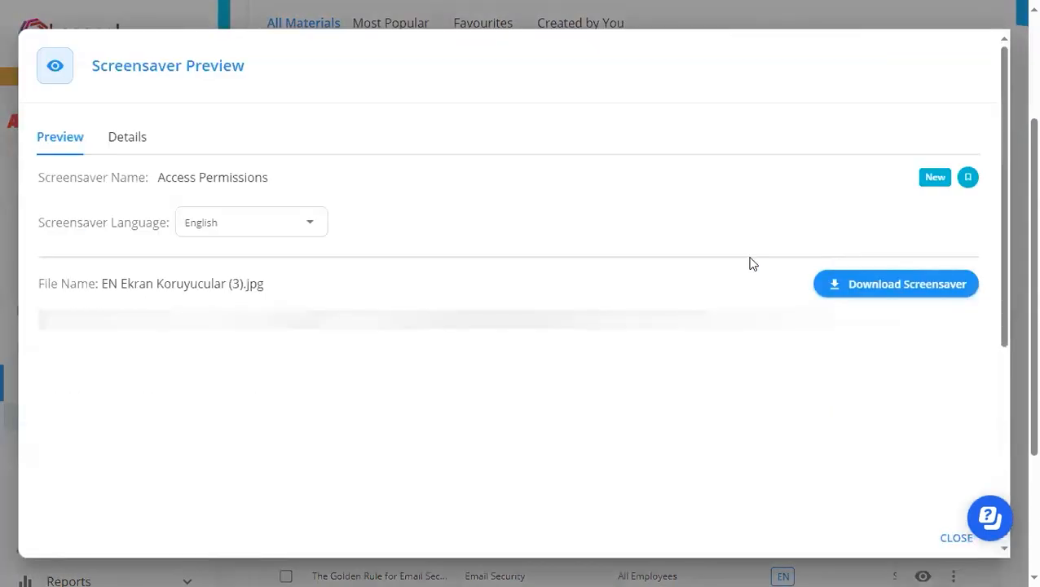
pyautogui.scroll(-3, 679, 213)
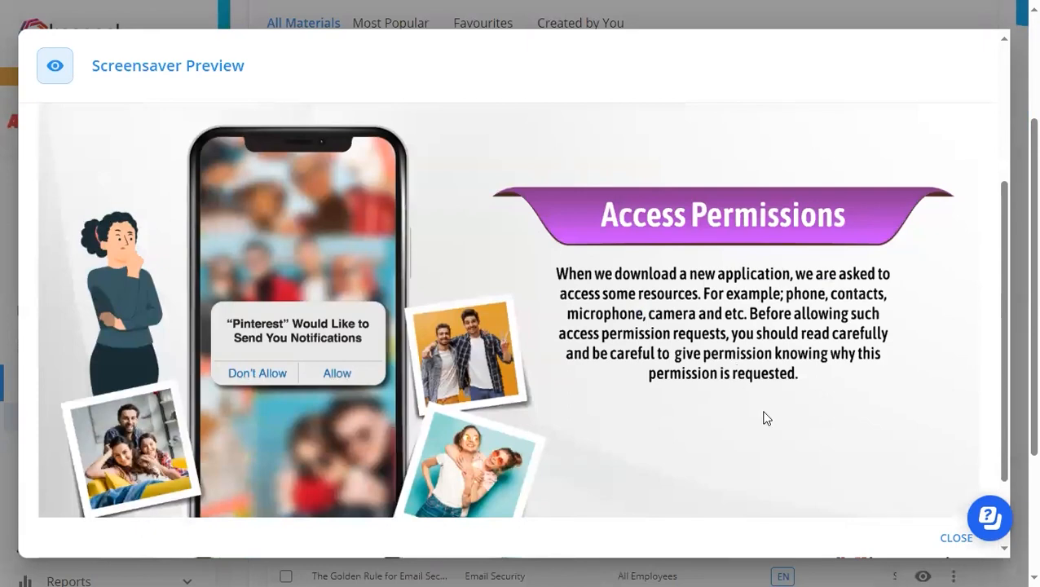
pyautogui.click(952, 537)
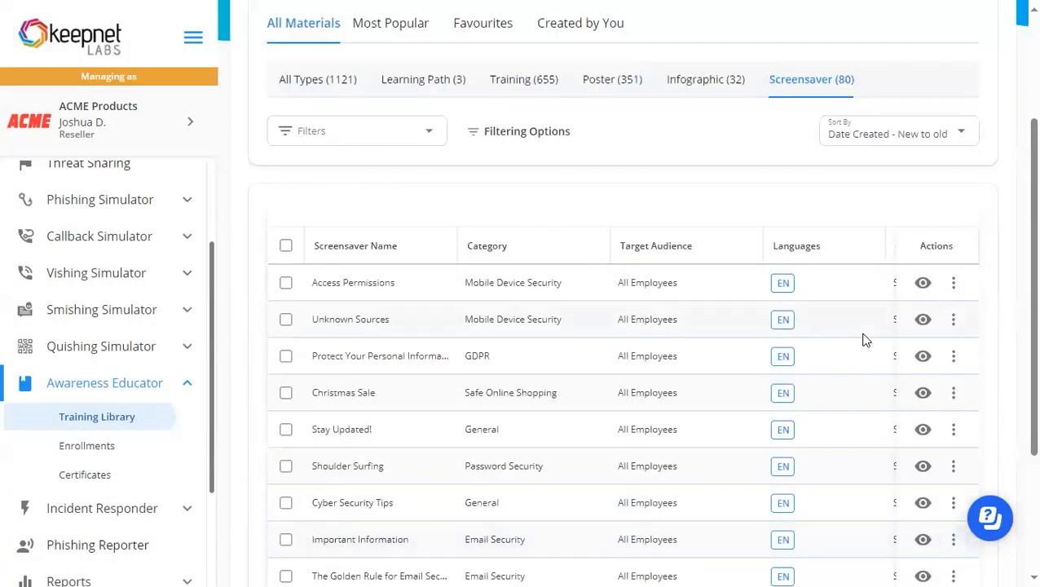
# Preview the Risks of Open Wireless Networks poster from beginning to end and close the preview.
pyautogui.click(610, 84)
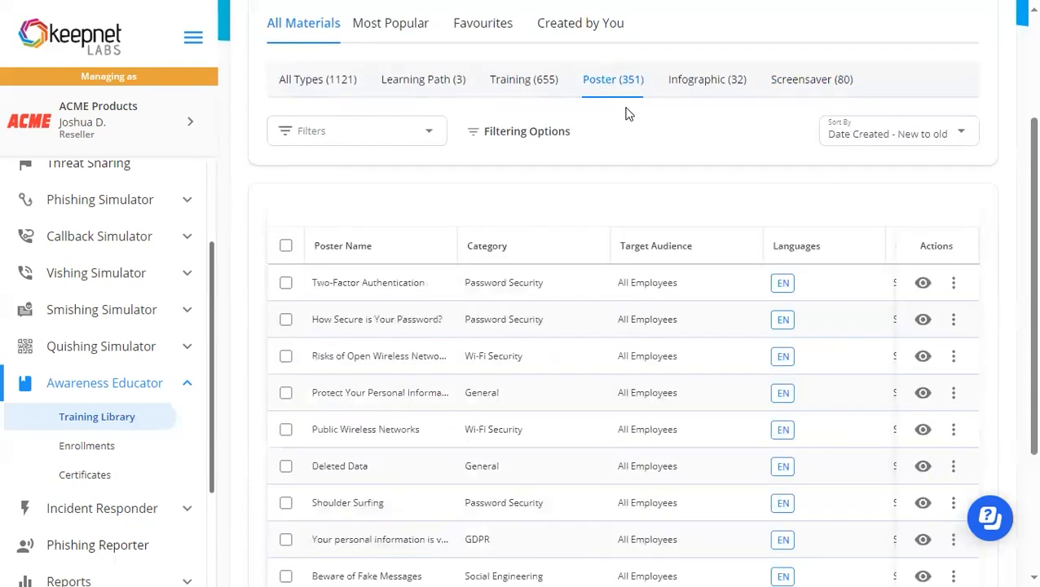
pyautogui.click(925, 359)
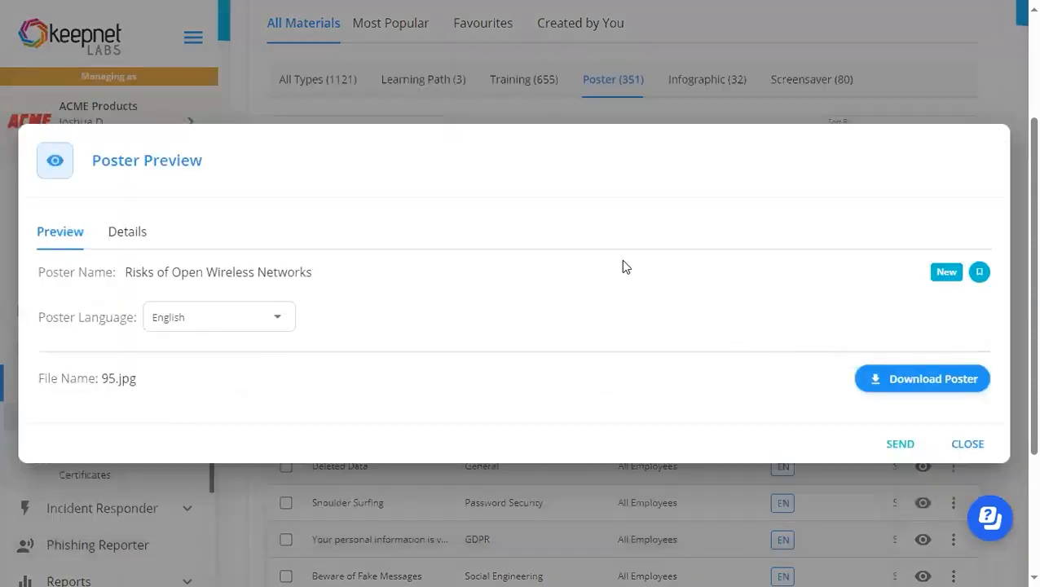
pyautogui.scroll(-4, 622, 236)
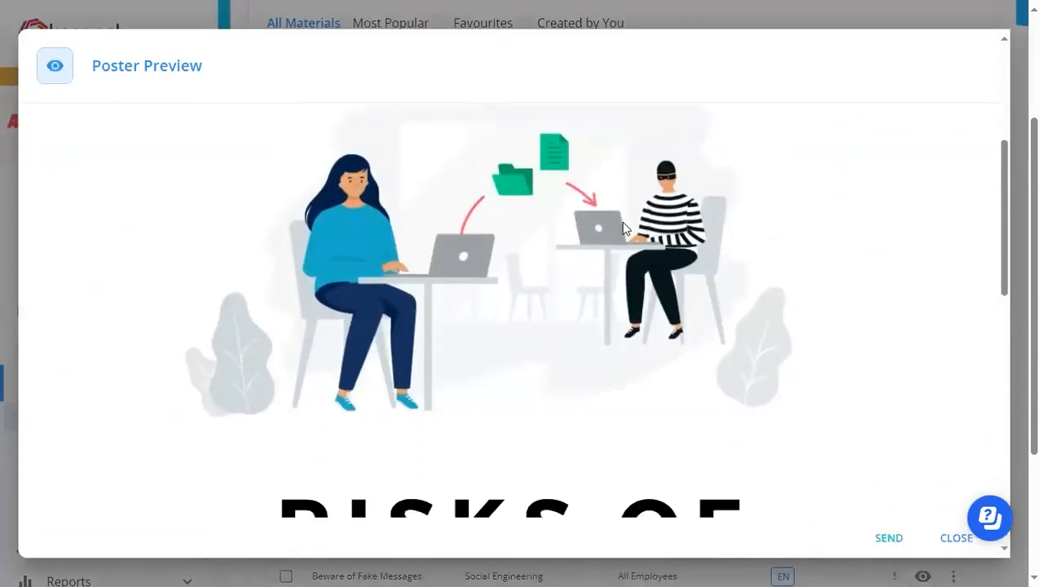
pyautogui.scroll(-5, 623, 228)
pyautogui.scroll(-4, 623, 227)
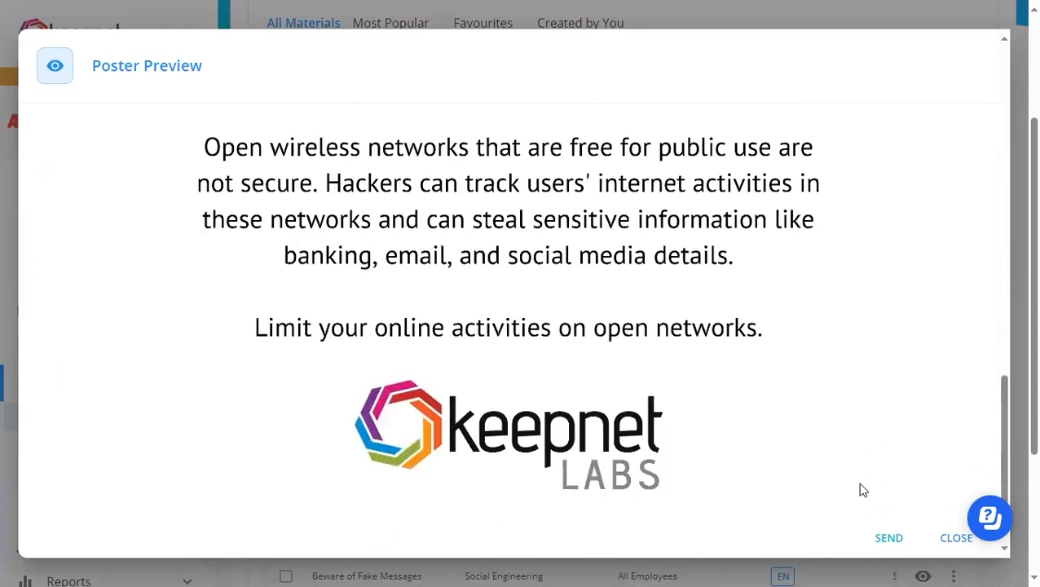
pyautogui.click(951, 541)
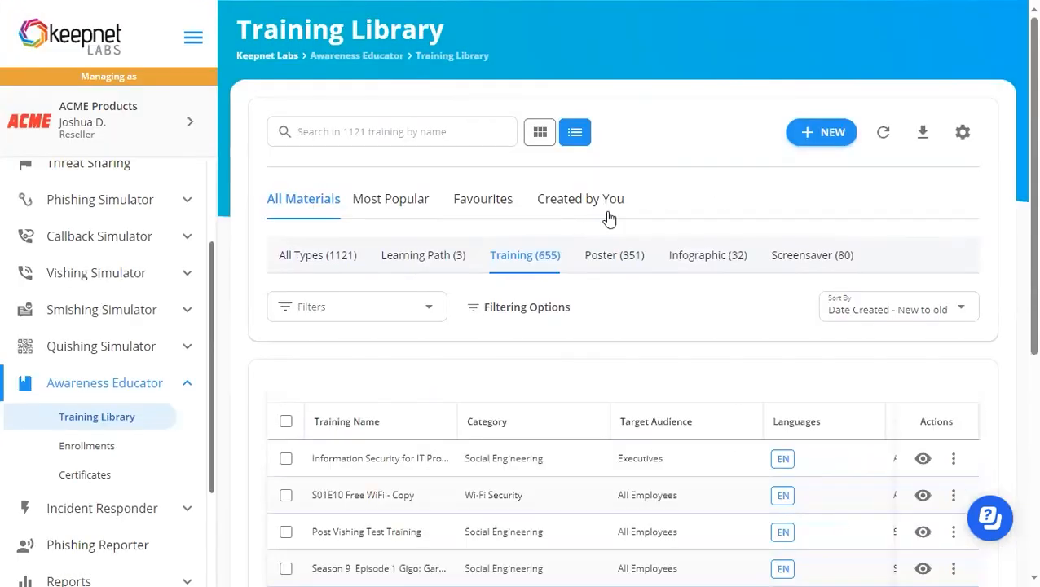
# Examine the type, behaviour, category, creator, target audience and compliance filter options for the training materials, and clear the filters.
pyautogui.scroll(-2, 651, 204)
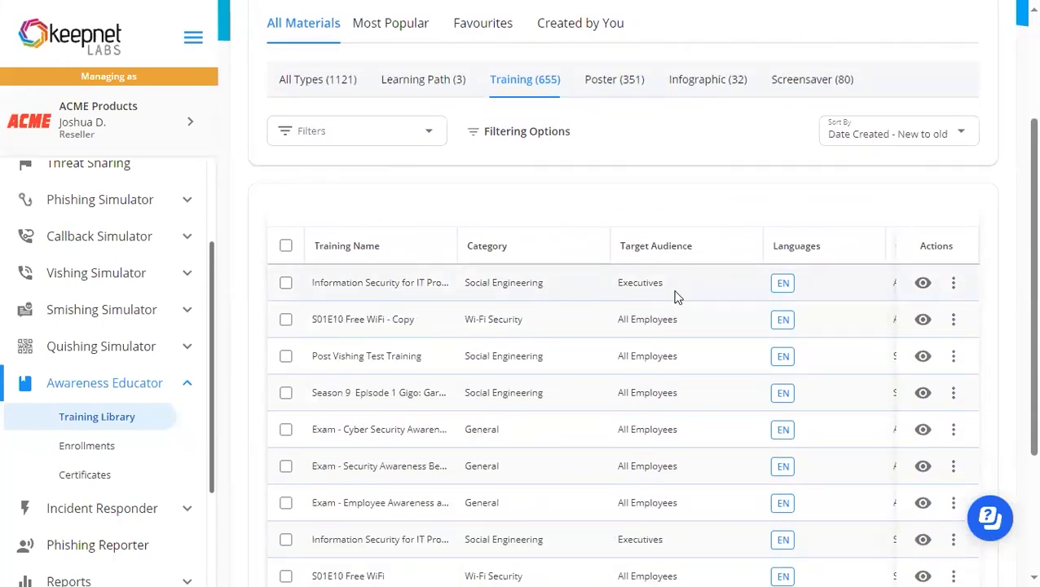
pyautogui.click(430, 136)
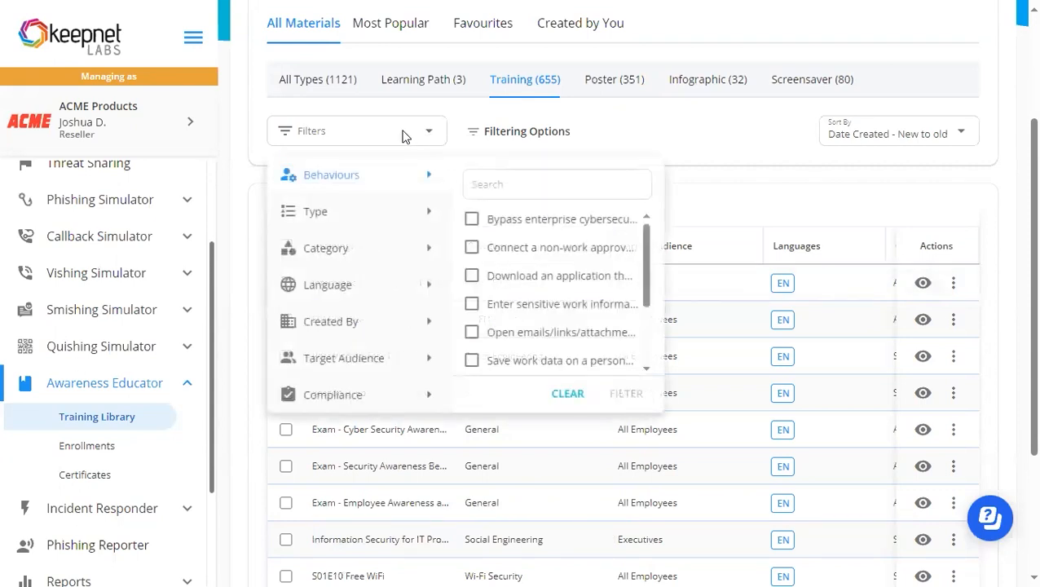
pyautogui.click(324, 219)
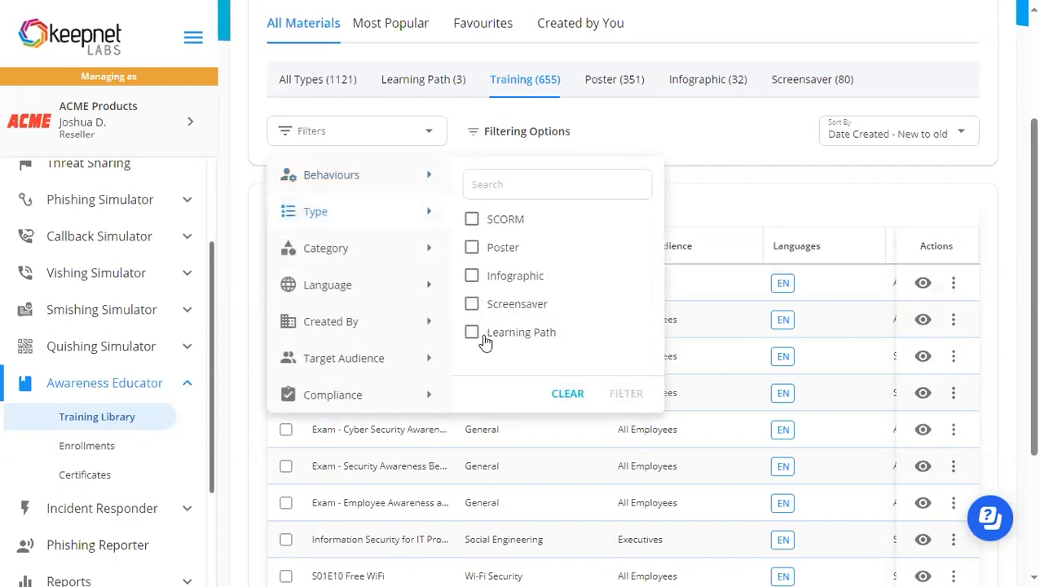
pyautogui.click(364, 176)
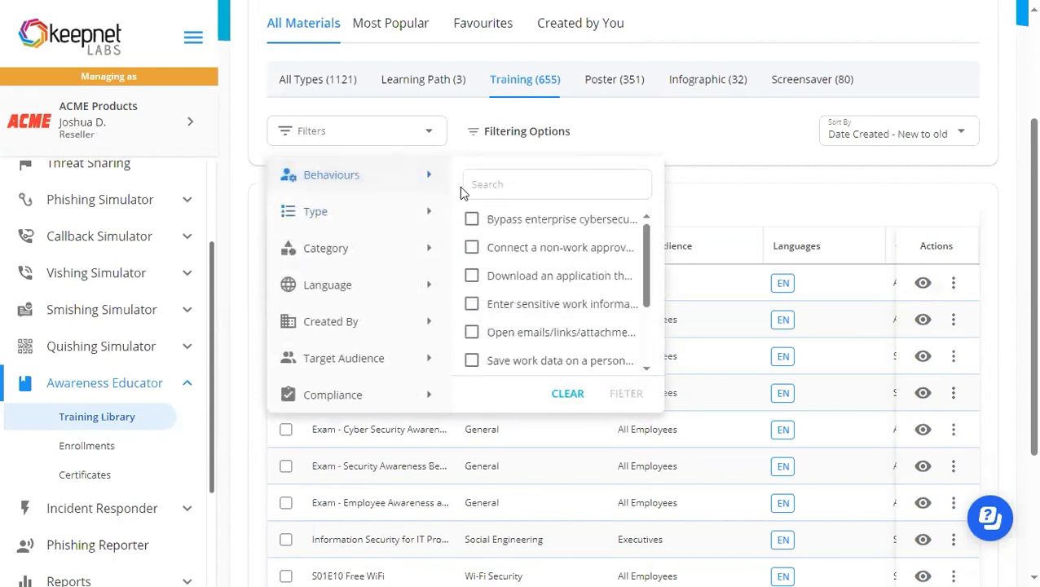
pyautogui.click(350, 256)
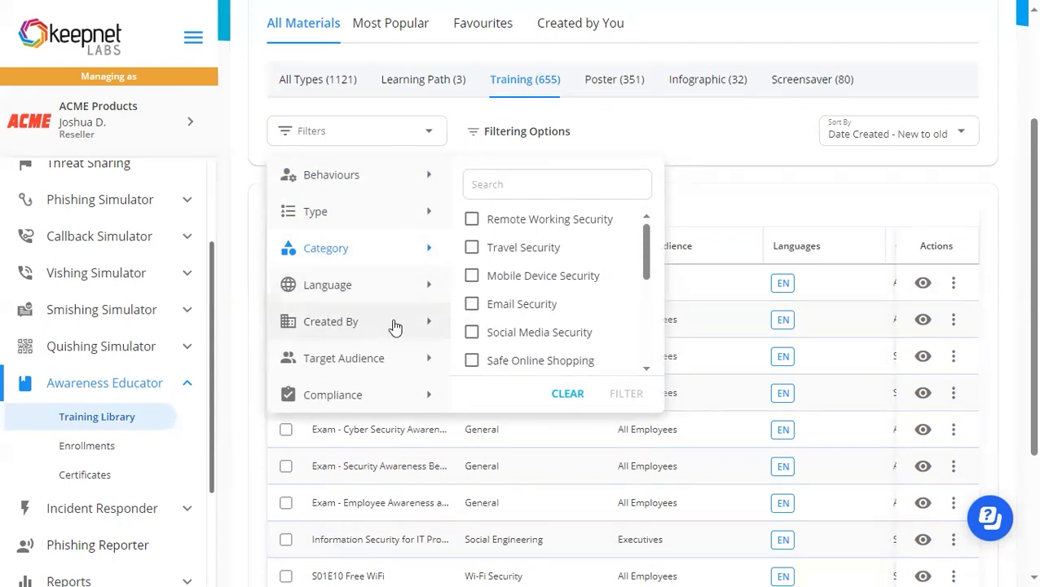
pyautogui.click(394, 324)
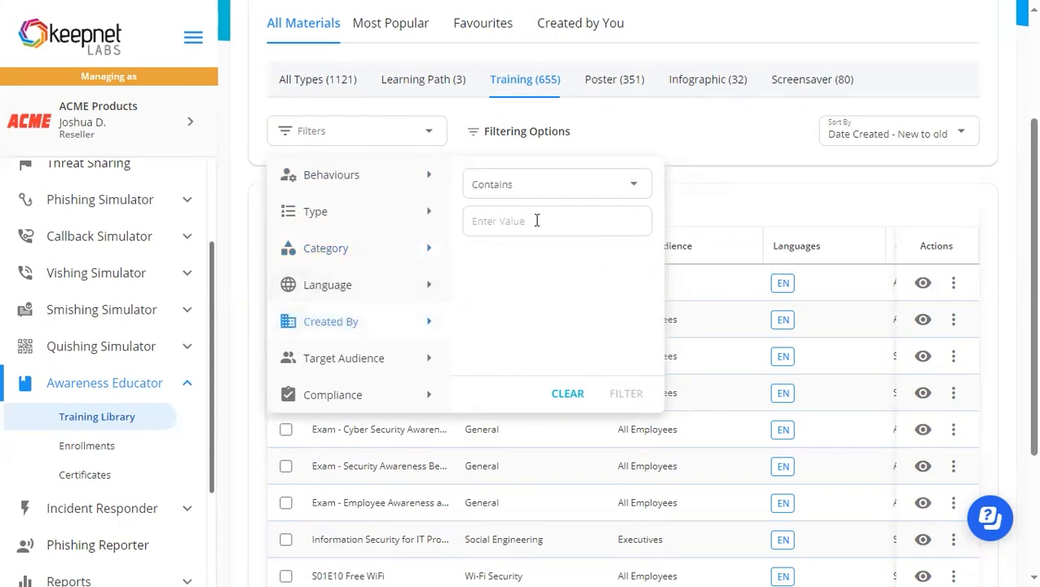
pyautogui.click(341, 365)
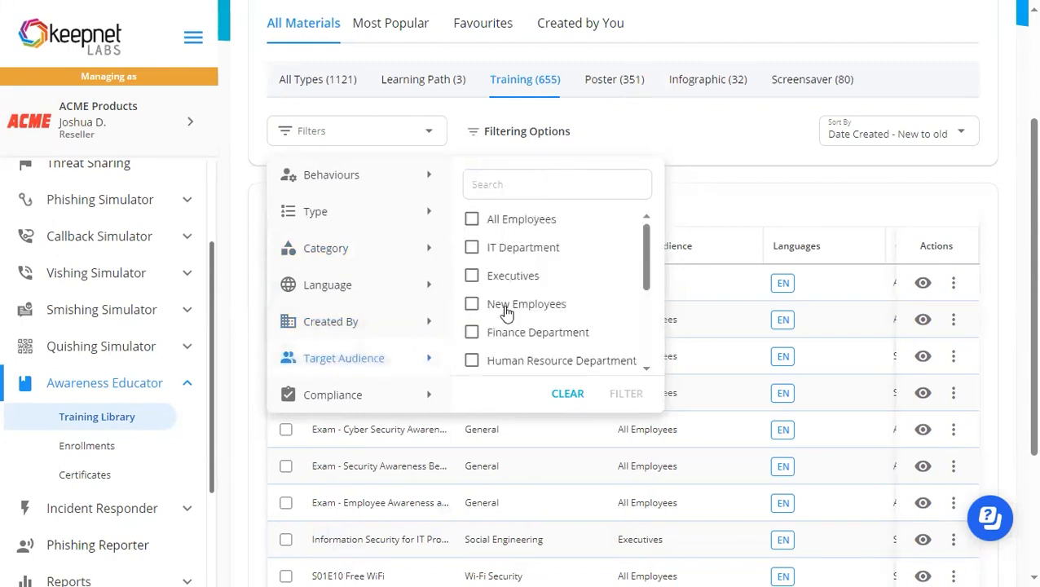
pyautogui.click(364, 397)
pyautogui.scroll(-5, 495, 233)
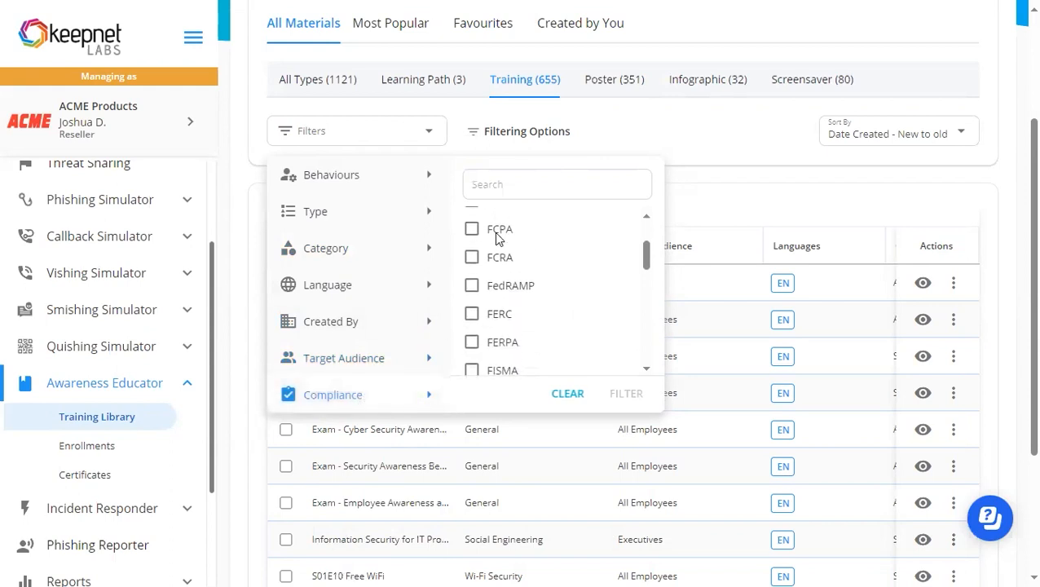
pyautogui.scroll(-3, 494, 234)
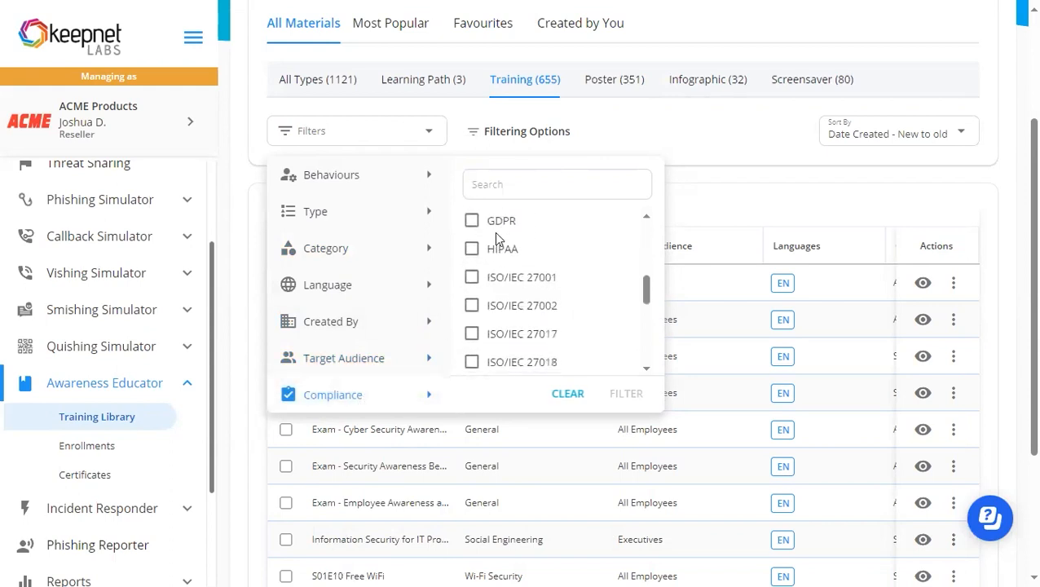
pyautogui.click(568, 395)
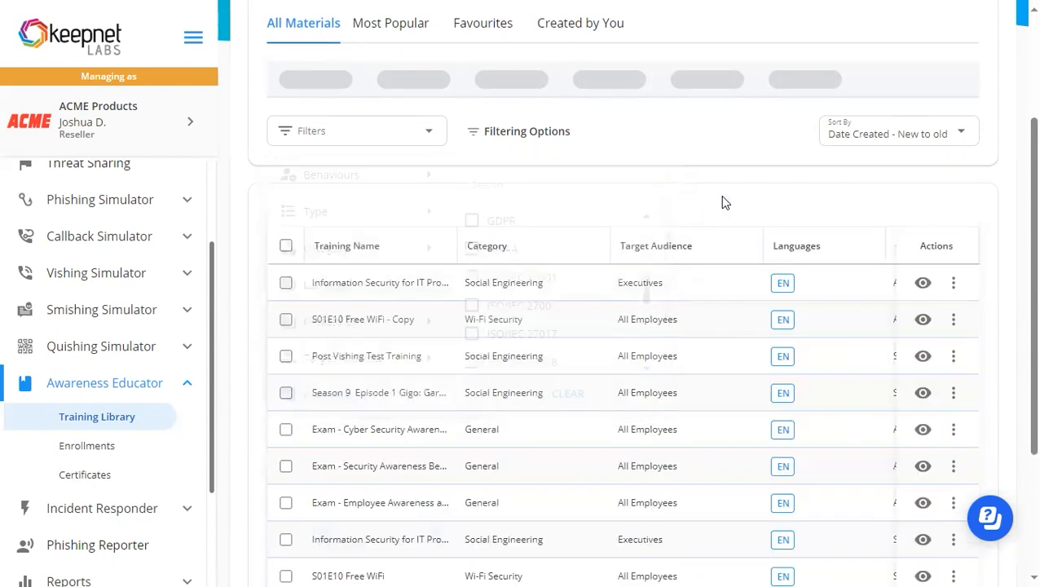
# Start sending the S01E10 Free WiFi - Copy training to open its enrollment settings.
pyautogui.scroll(-1, 722, 202)
pyautogui.click(953, 231)
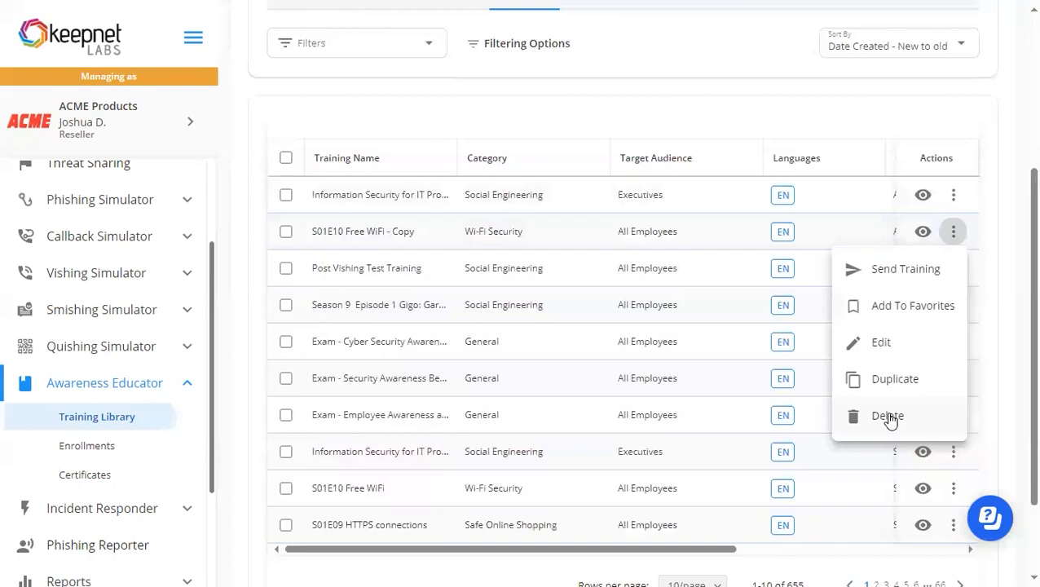
pyautogui.click(888, 275)
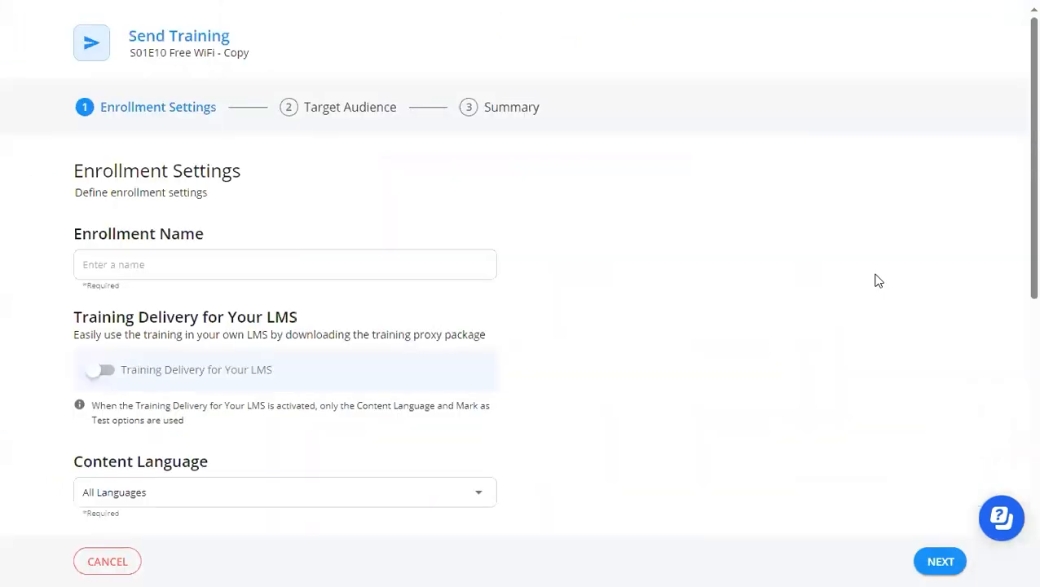
# Name the enrollment New Hire Training.
pyautogui.scroll(-1, 569, 233)
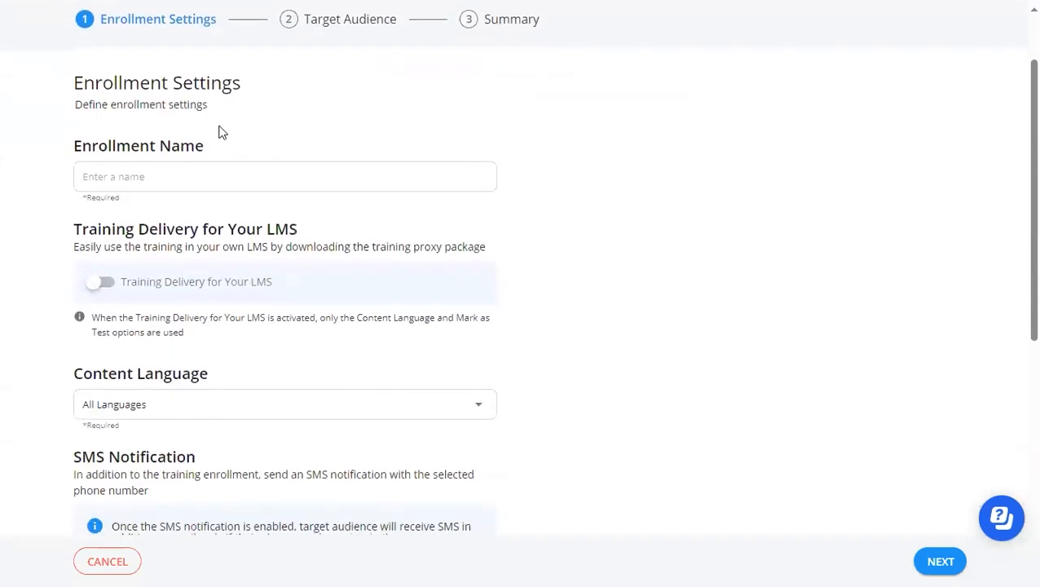
pyautogui.click(153, 176)
pyautogui.write('New Hire Training')
pyautogui.click(122, 208)
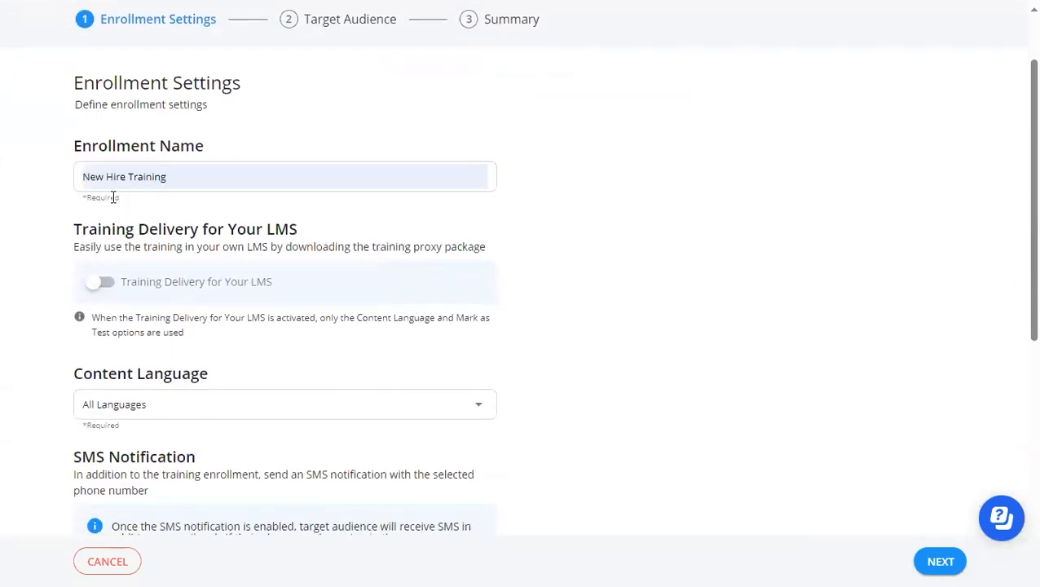
# Turn training delivery for your LMS on and off again, and check the available content languages.
pyautogui.scroll(-1, 78, 240)
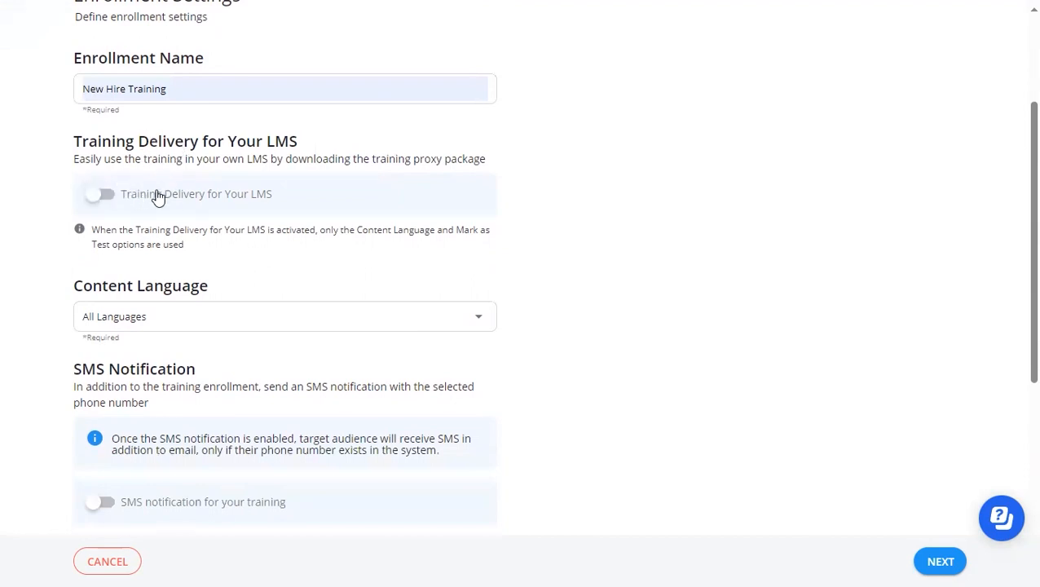
pyautogui.click(100, 196)
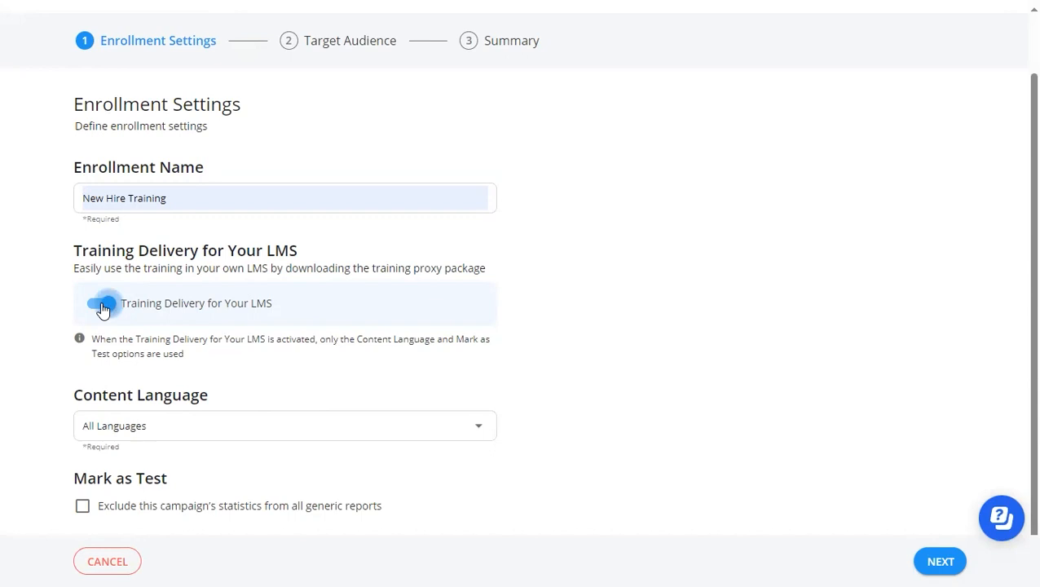
pyautogui.click(103, 308)
pyautogui.scroll(-2, 176, 246)
pyautogui.click(176, 247)
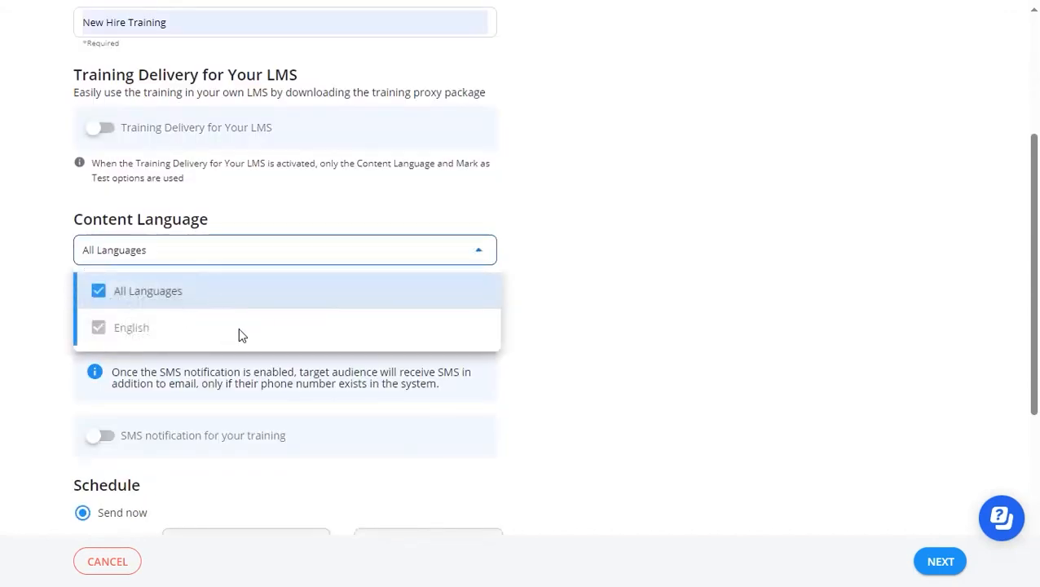
pyautogui.click(575, 301)
# Enable the SMS notification, look at the available sender phone numbers, and disable the notification again.
pyautogui.scroll(-2, 89, 138)
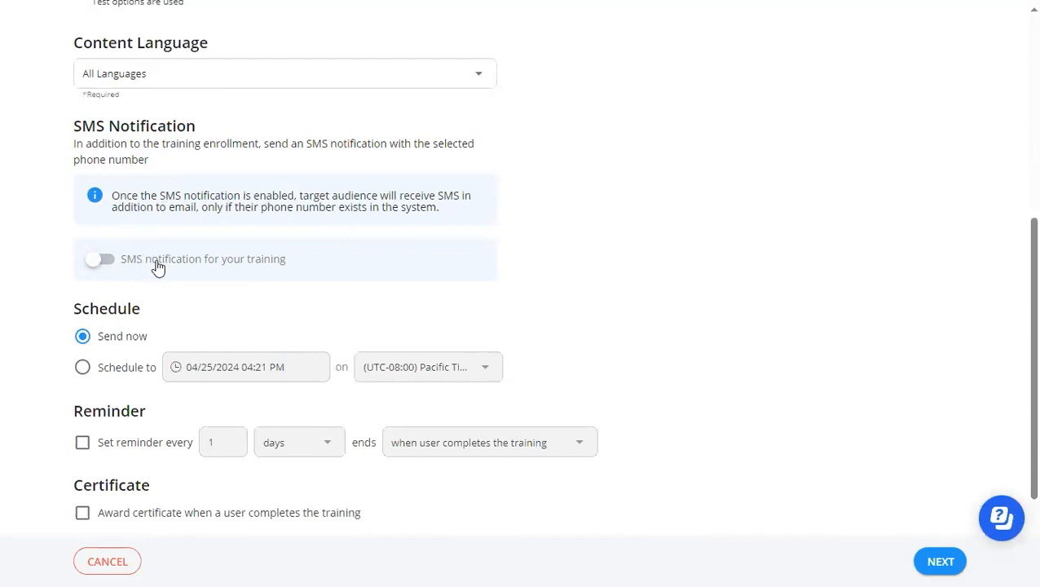
pyautogui.click(92, 261)
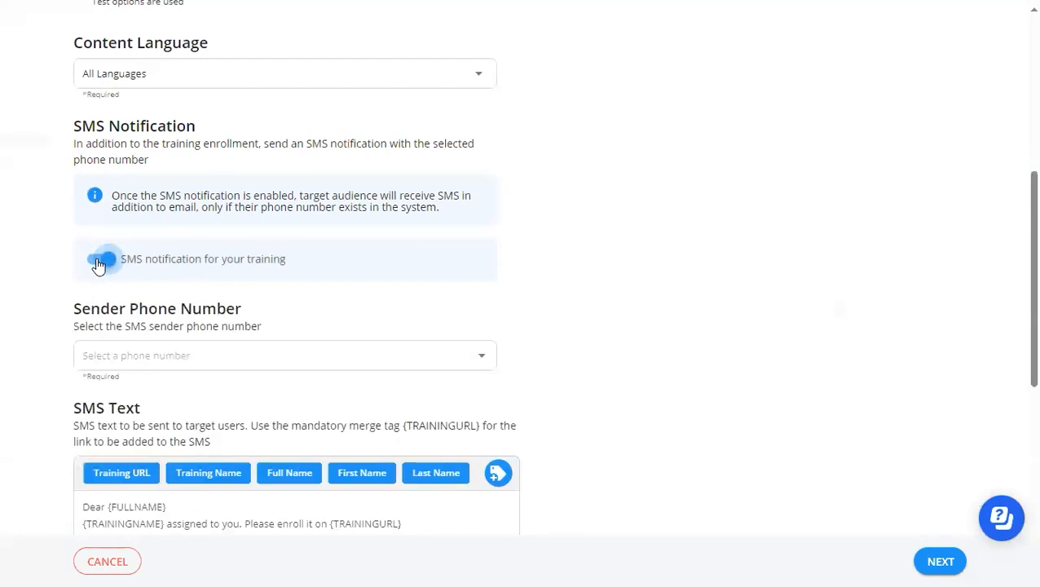
pyautogui.click(153, 355)
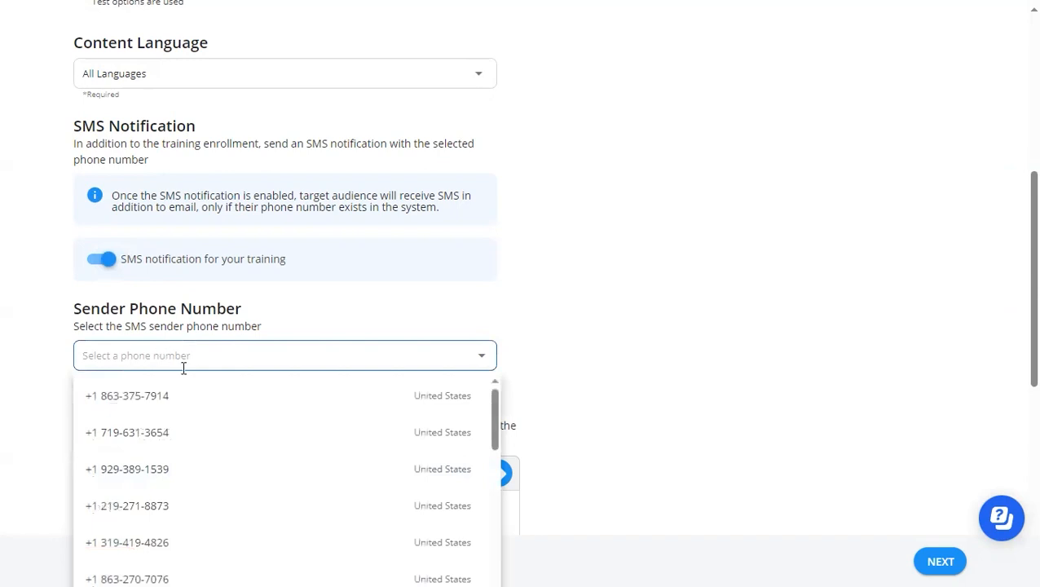
pyautogui.click(478, 358)
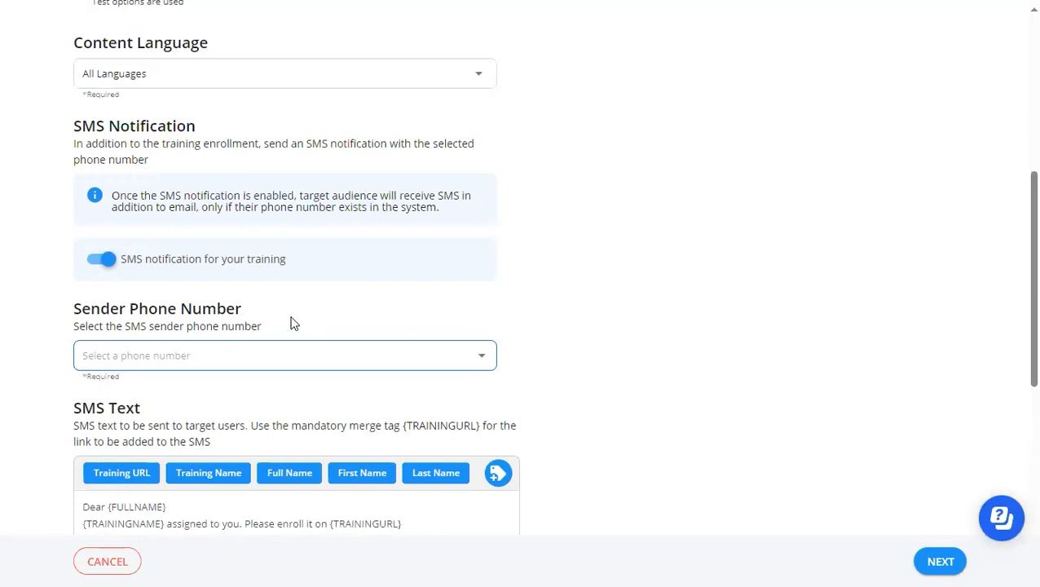
pyautogui.click(107, 261)
# Enable the training reminder, examine its interval unit and ending choices, and disable the reminder again.
pyautogui.scroll(-1, 298, 317)
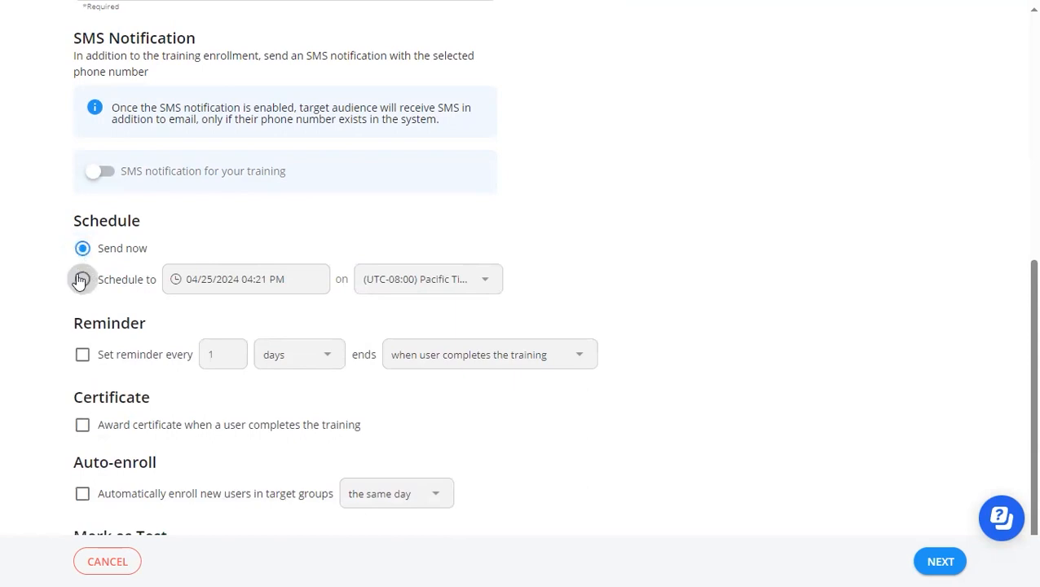
pyautogui.click(84, 357)
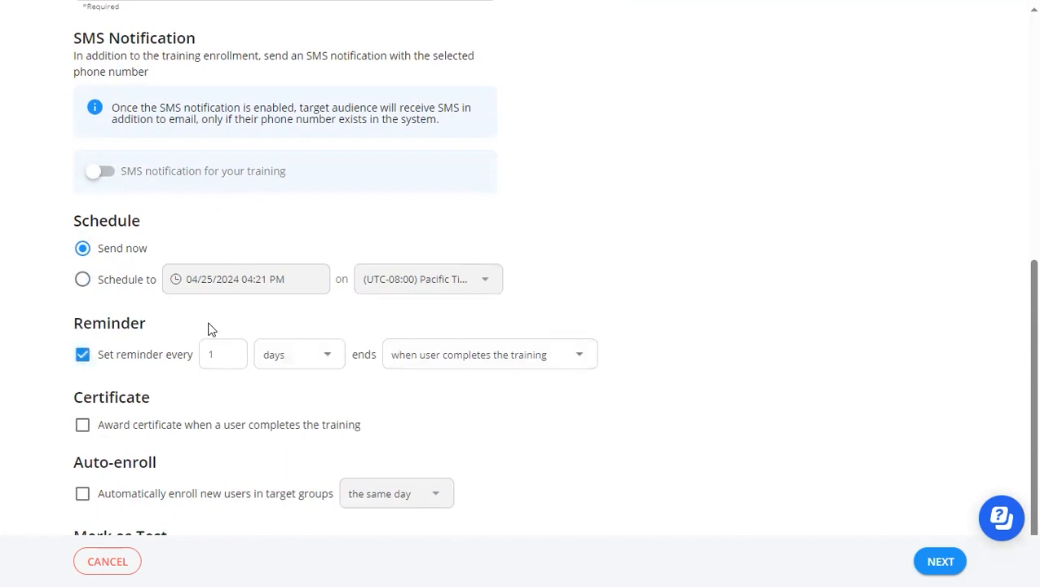
pyautogui.click(328, 356)
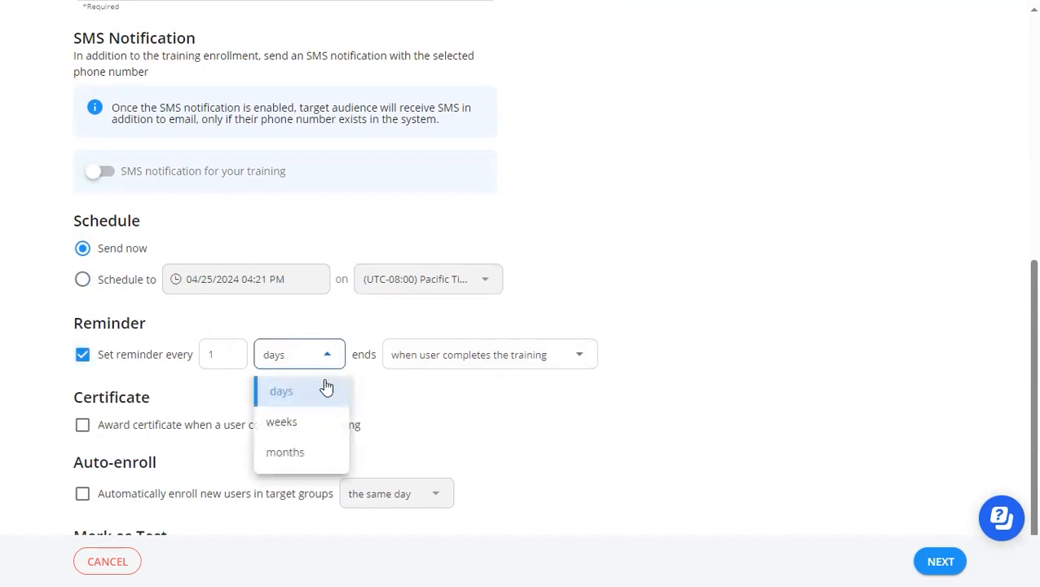
pyautogui.click(569, 355)
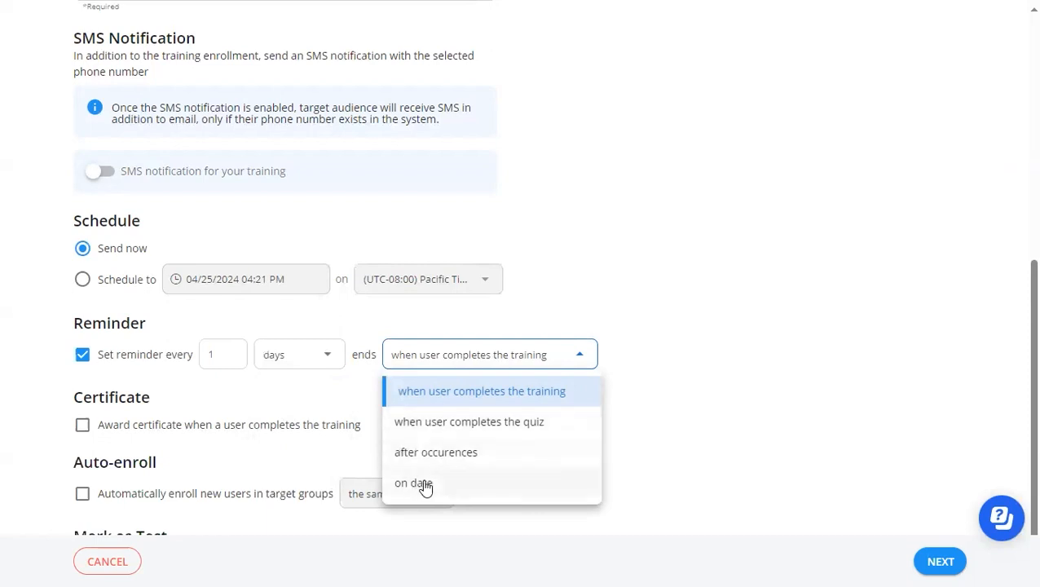
pyautogui.click(668, 418)
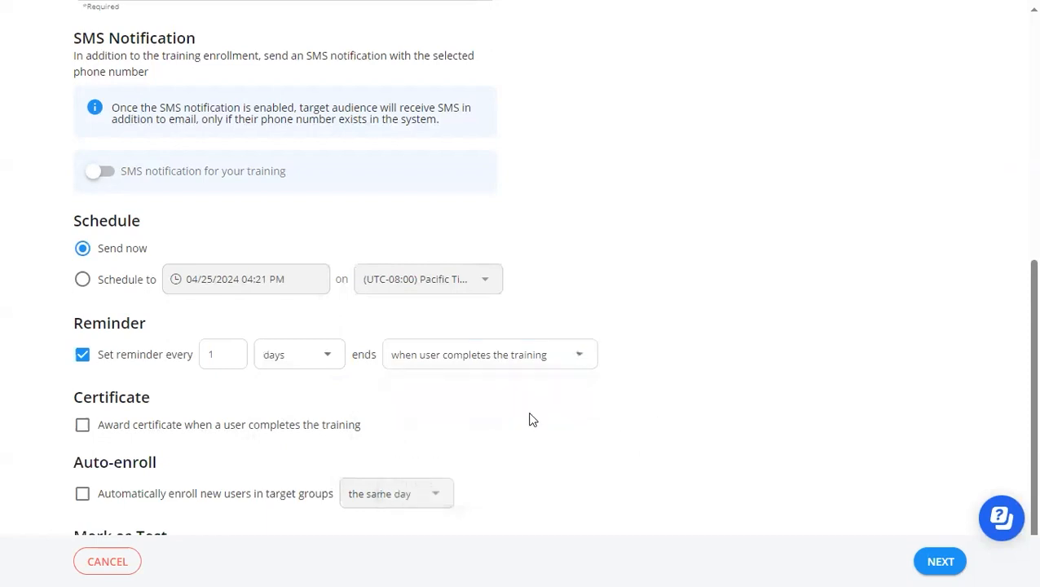
pyautogui.click(83, 355)
# Turn the certificate award for completing the training on and off again.
pyautogui.click(82, 426)
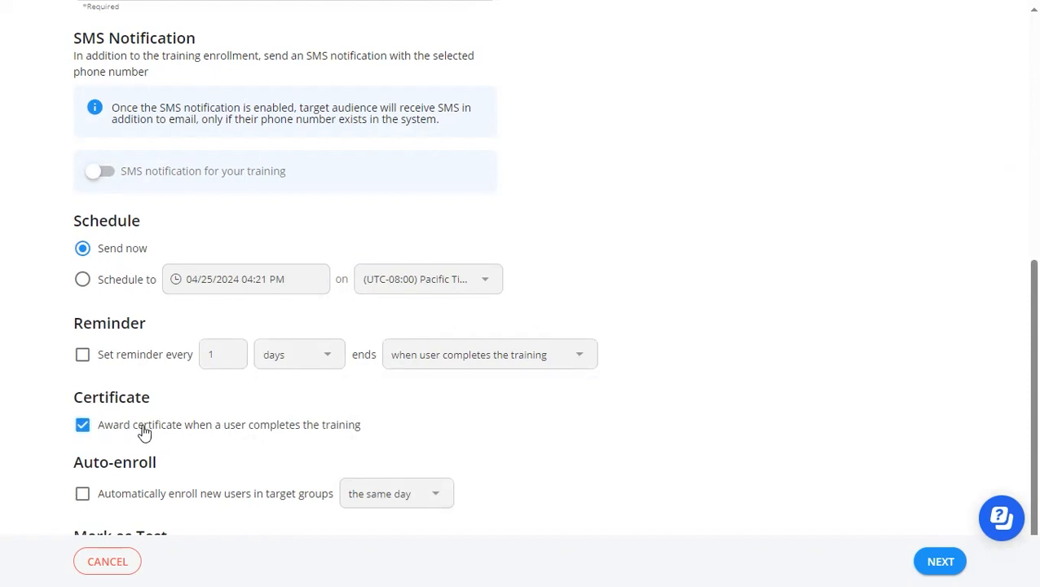
pyautogui.scroll(-1, 143, 437)
pyautogui.click(82, 366)
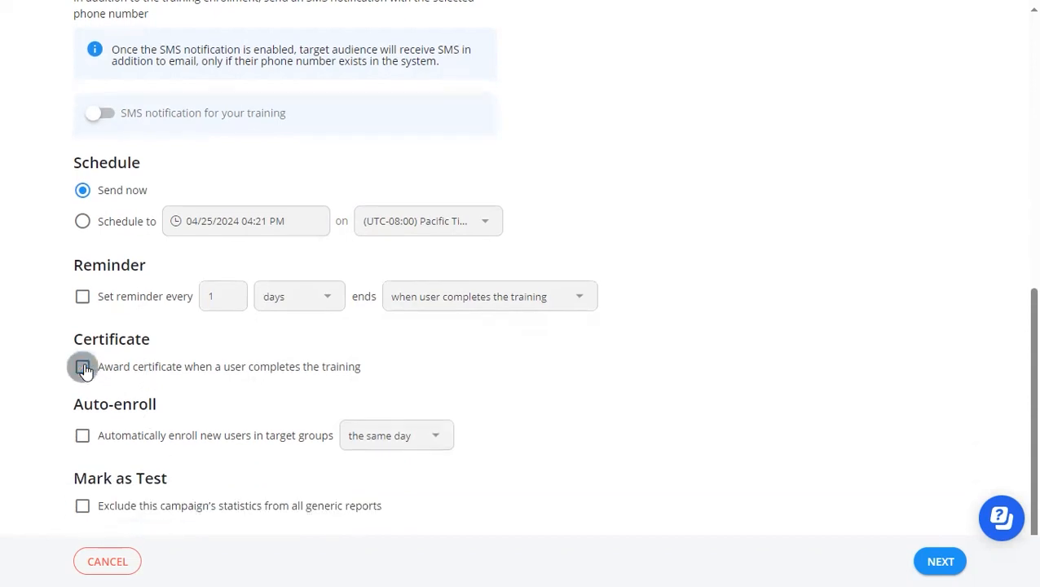
# Try automatic enrollment of new users in target groups with the timing set to "next...", and turn it off again.
pyautogui.click(83, 436)
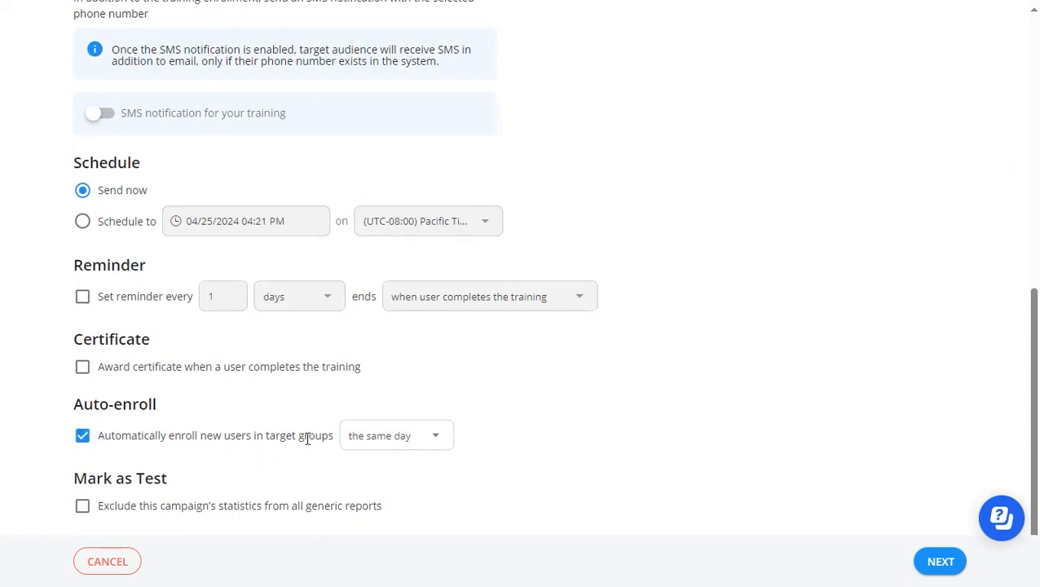
pyautogui.click(434, 440)
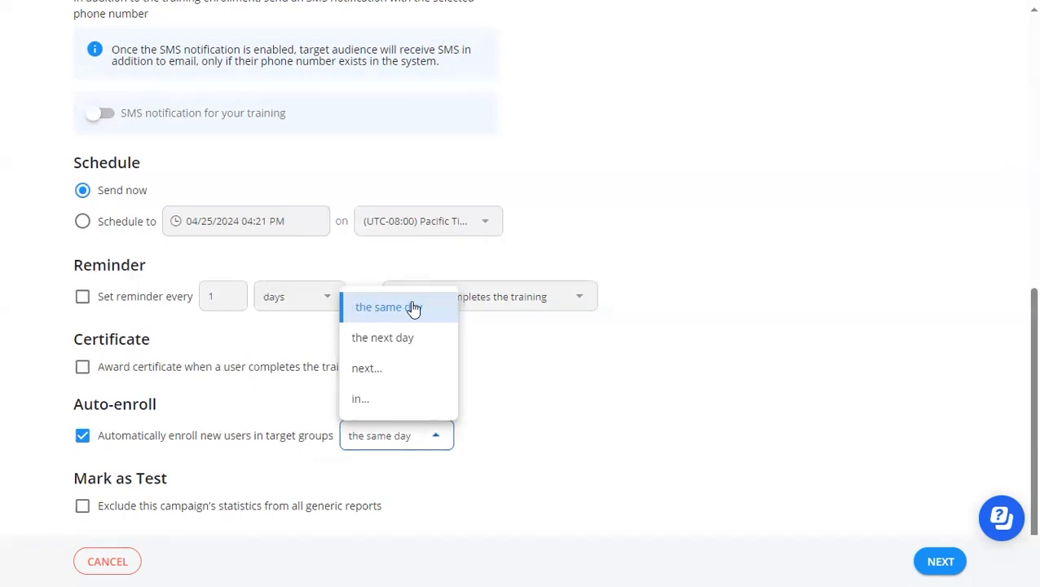
pyautogui.click(374, 372)
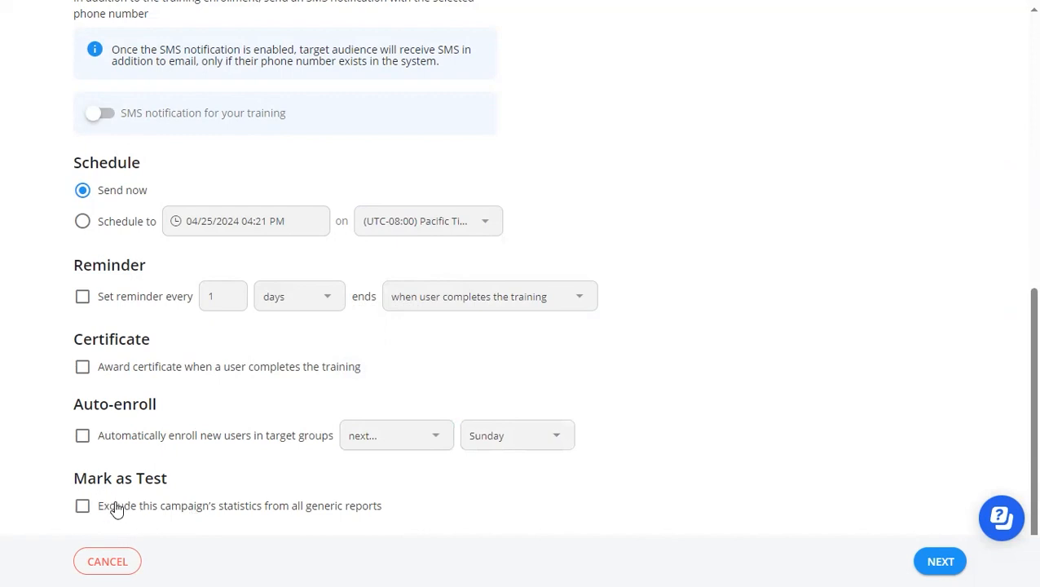
# Select the Sales Manager group of ACME Products as the target audience and continue to the enrollment summary.
pyautogui.click(940, 561)
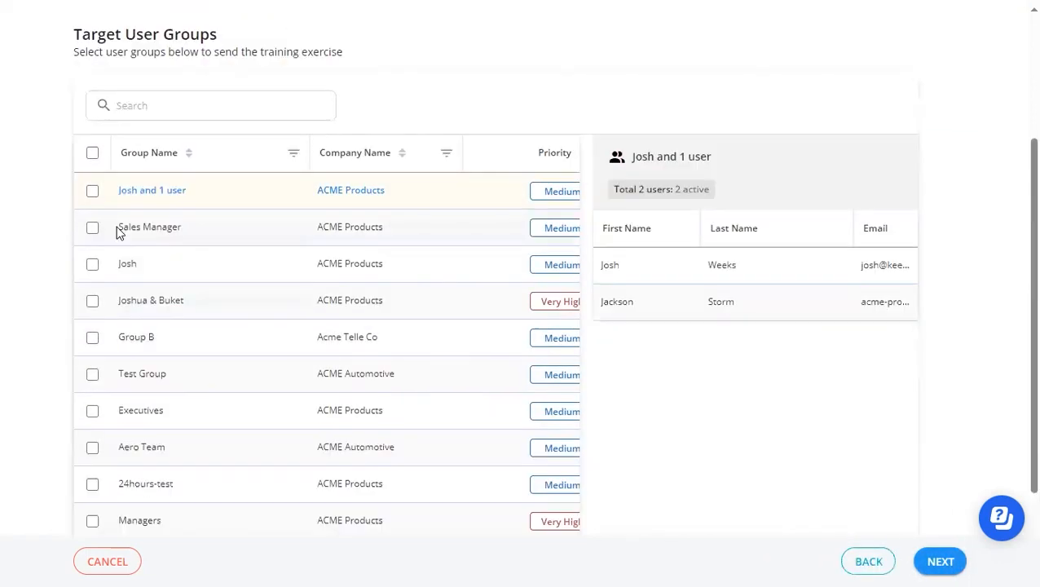
pyautogui.click(115, 228)
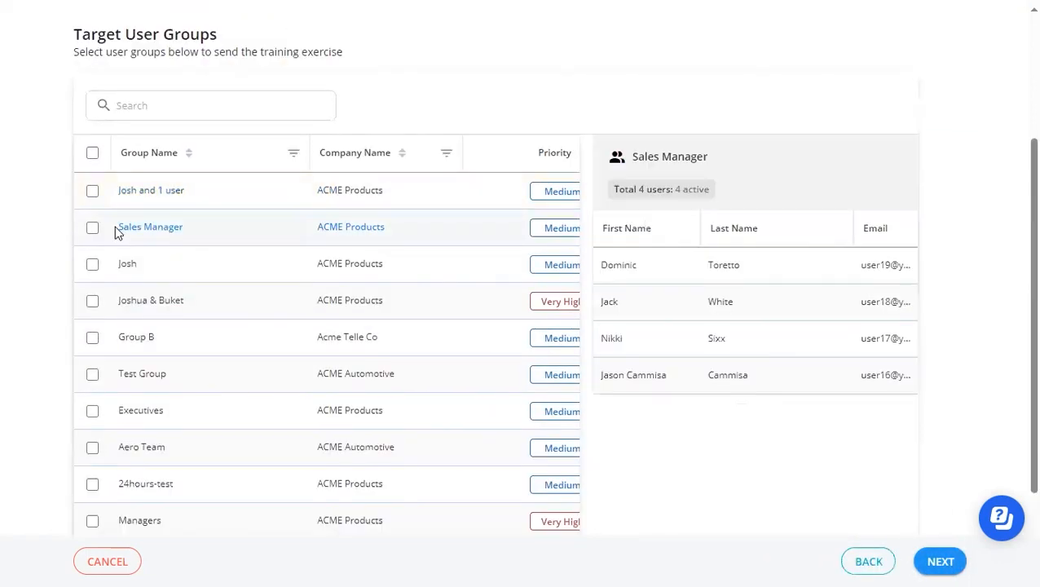
pyautogui.click(92, 228)
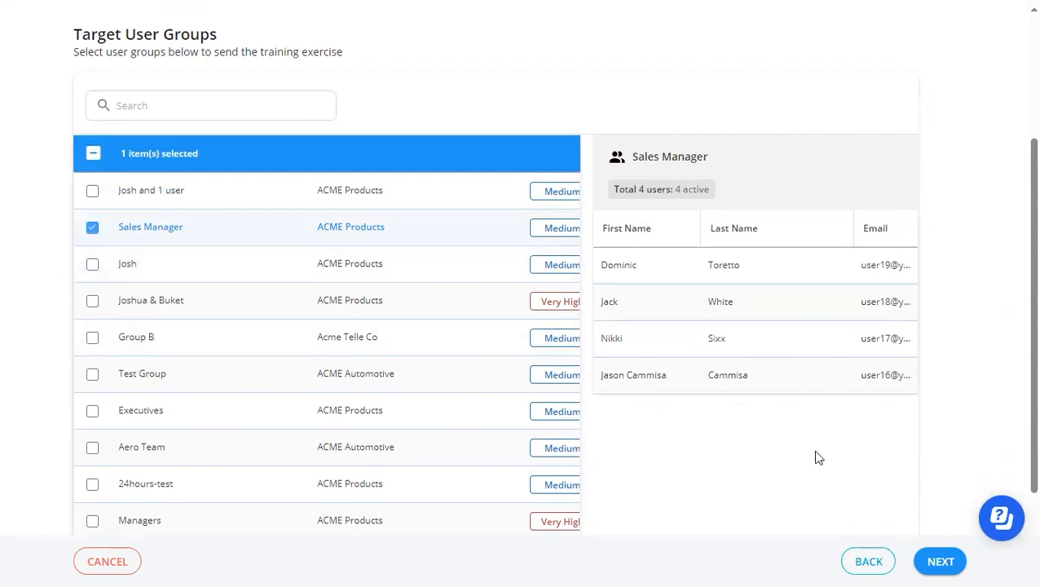
pyautogui.scroll(-1, 812, 453)
pyautogui.scroll(-1, 806, 461)
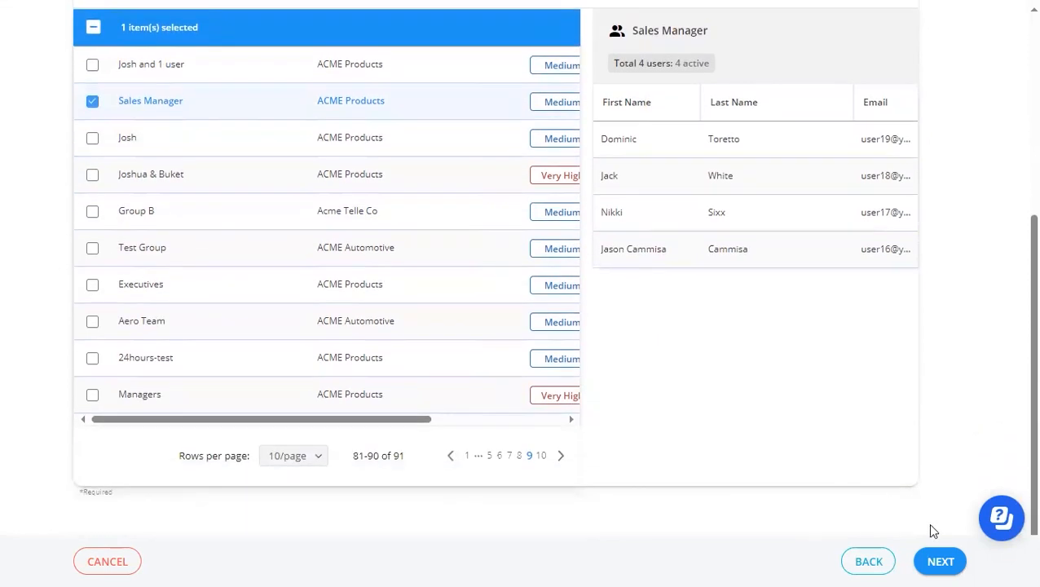
pyautogui.click(940, 563)
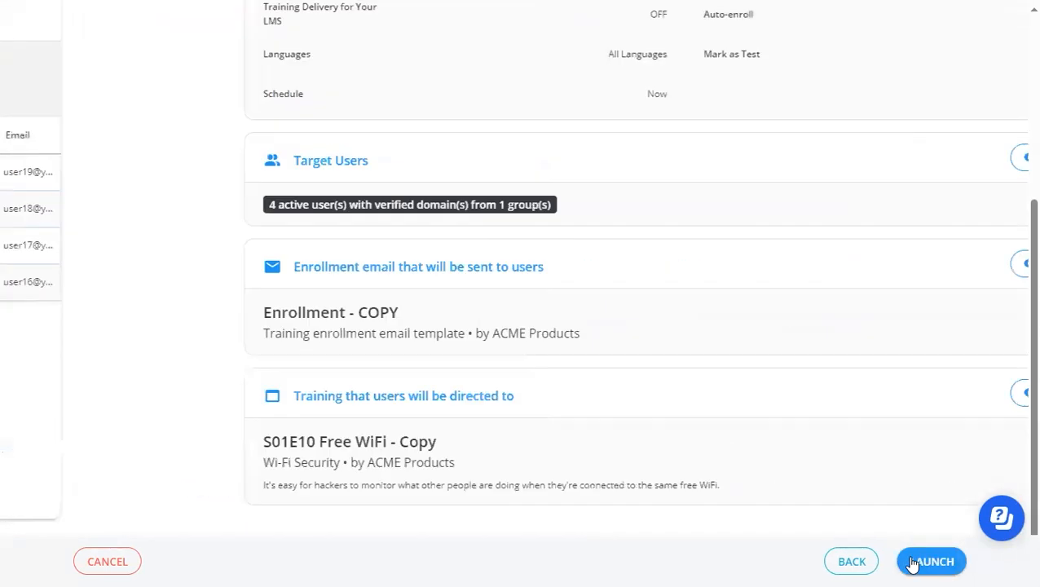
# Review the enrollment summary from settings to training content, and launch the enrollment.
pyautogui.scroll(1, 673, 499)
pyautogui.scroll(3, 673, 494)
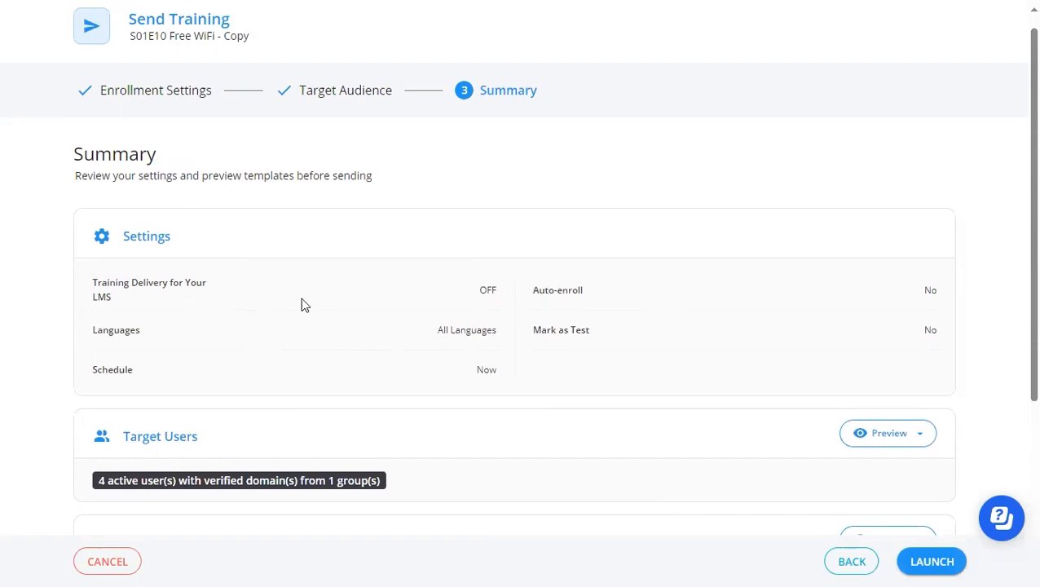
pyautogui.scroll(-3, 447, 375)
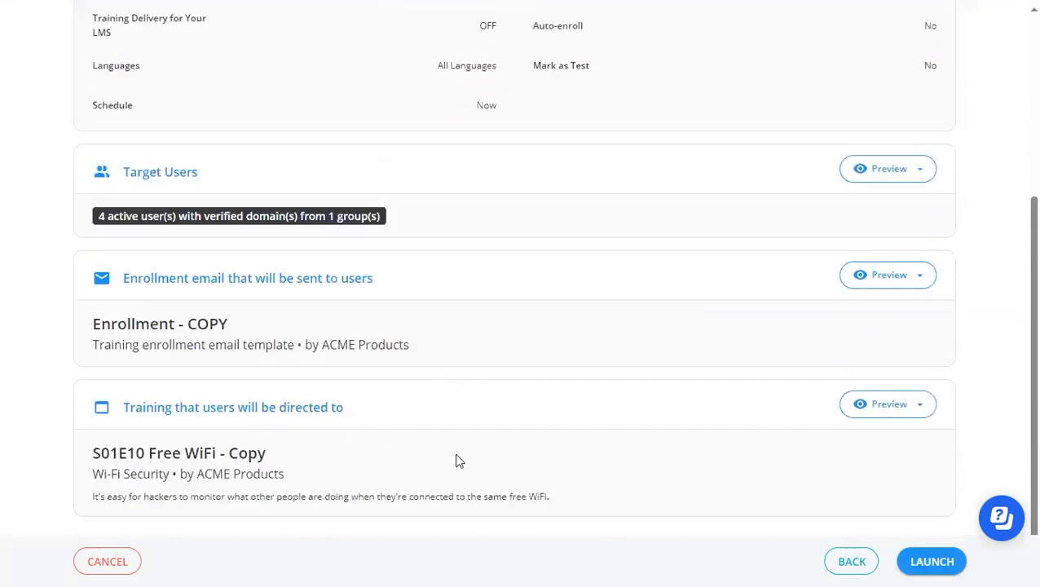
pyautogui.click(929, 565)
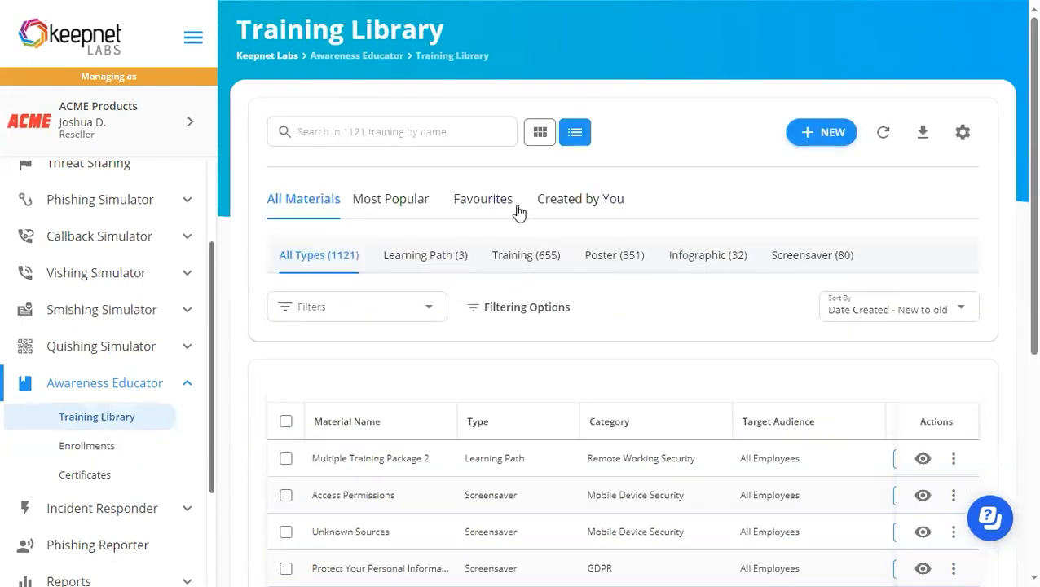
# Show only learning paths in the Training Library and start creating a new learning path.
pyautogui.click(424, 257)
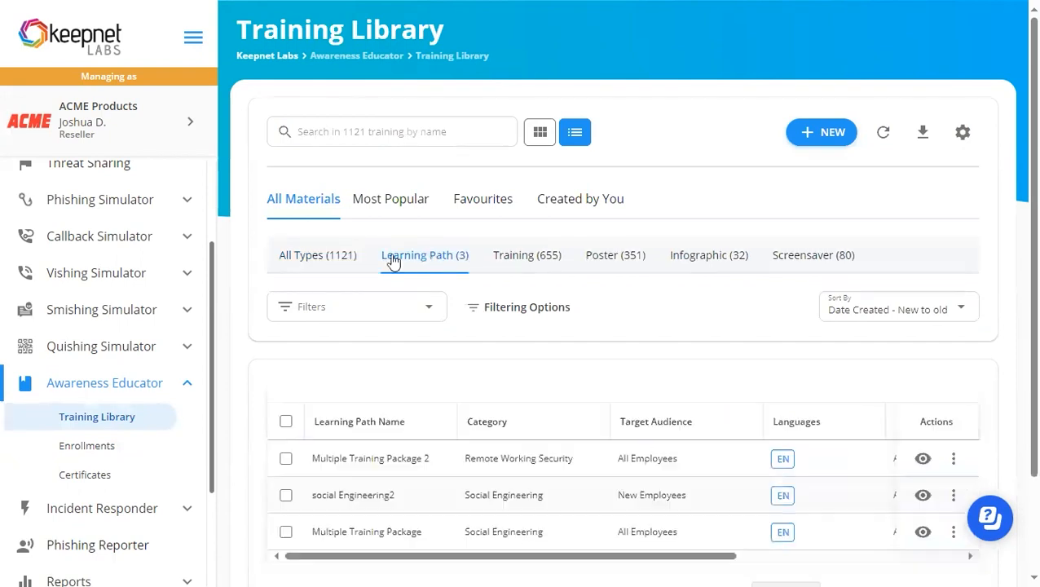
pyautogui.click(827, 137)
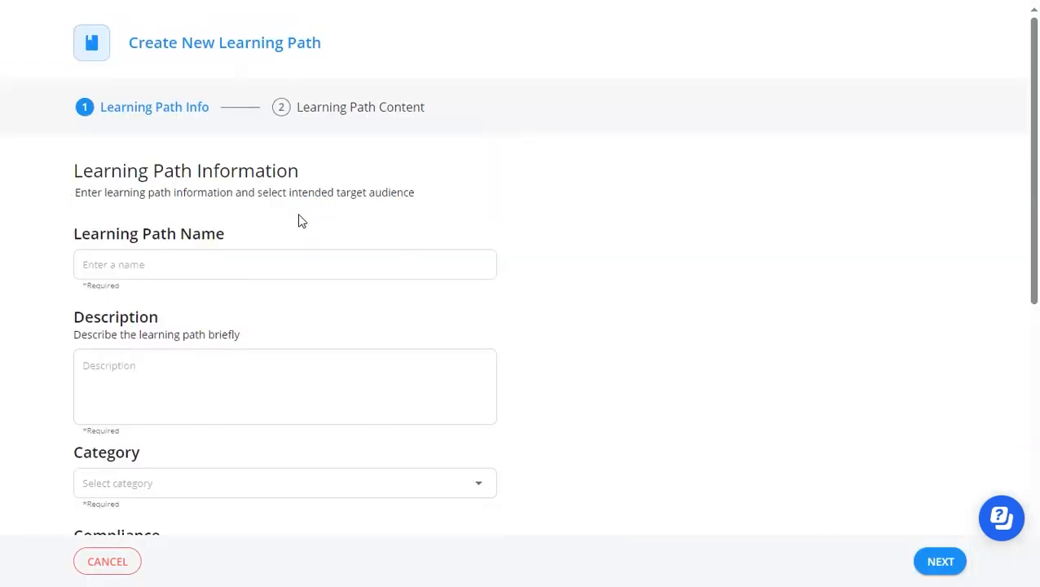
pyautogui.scroll(-5, 197, 241)
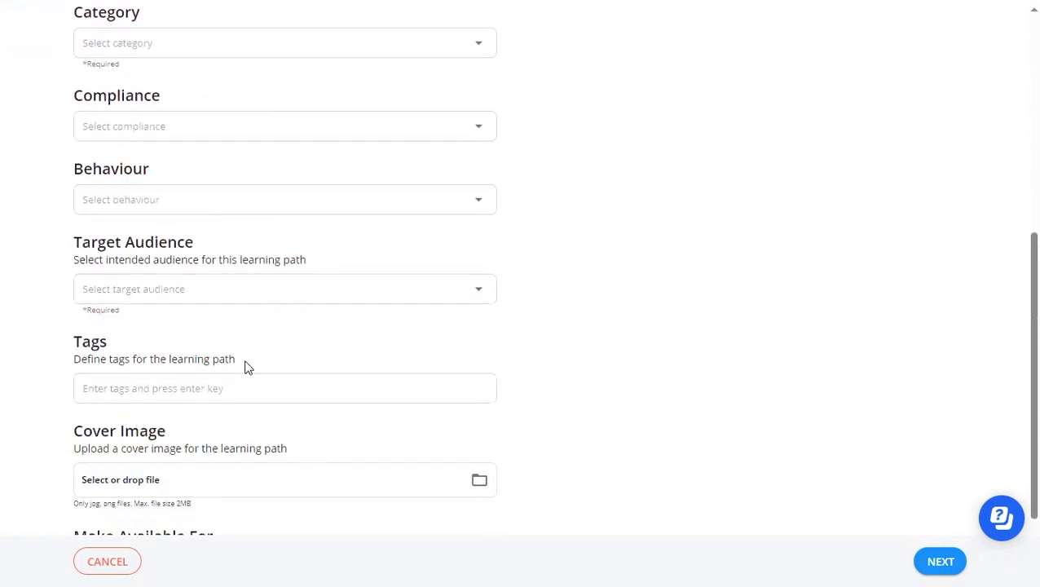
# Enter New Hire Training as both the name and the description of the learning path.
pyautogui.scroll(-1, 250, 399)
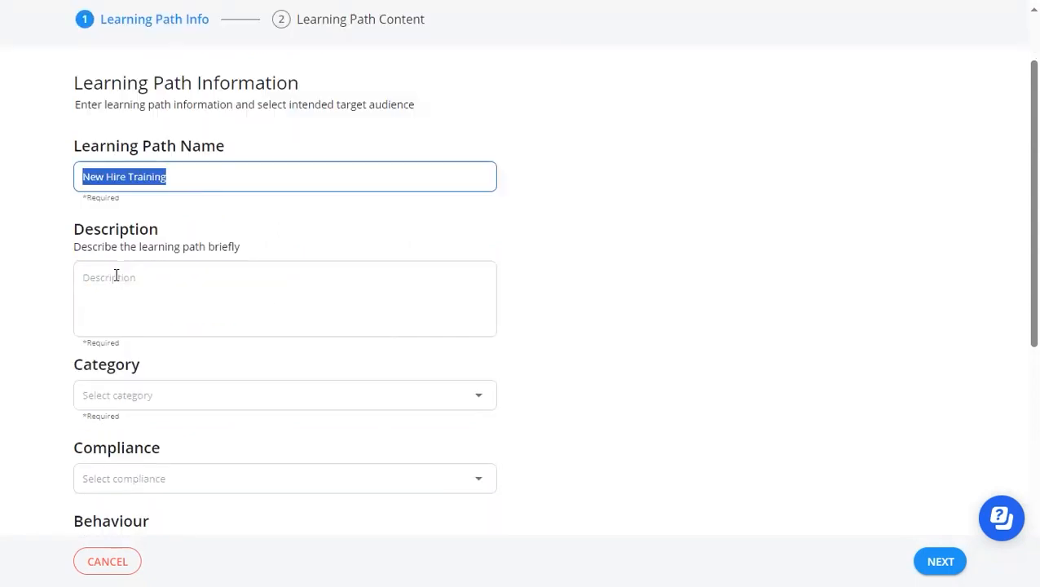
pyautogui.click(116, 277)
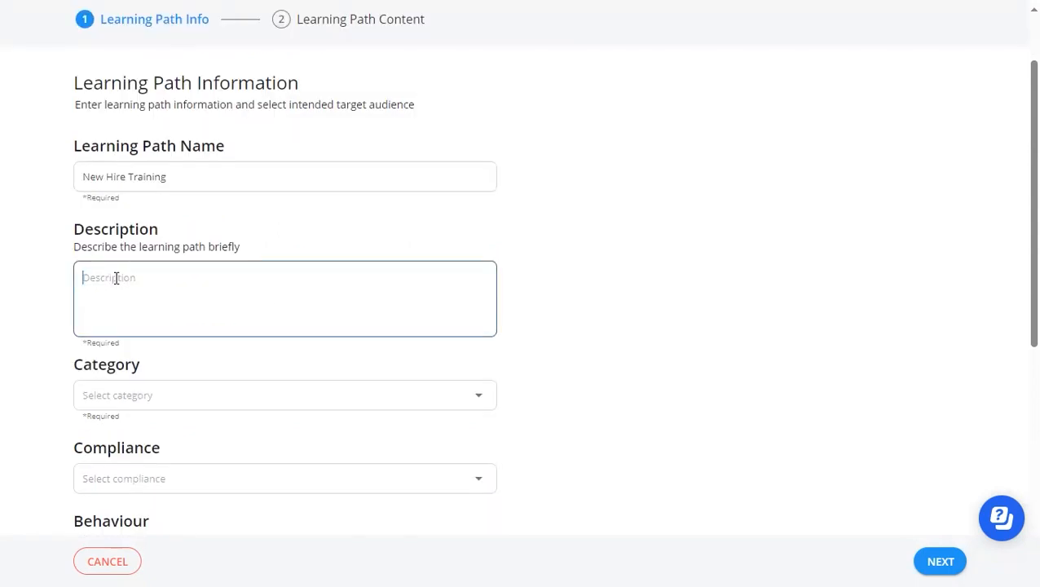
pyautogui.write('New Hire Training')
# Set the learning path's category to Removable Media.
pyautogui.scroll(-2, 126, 357)
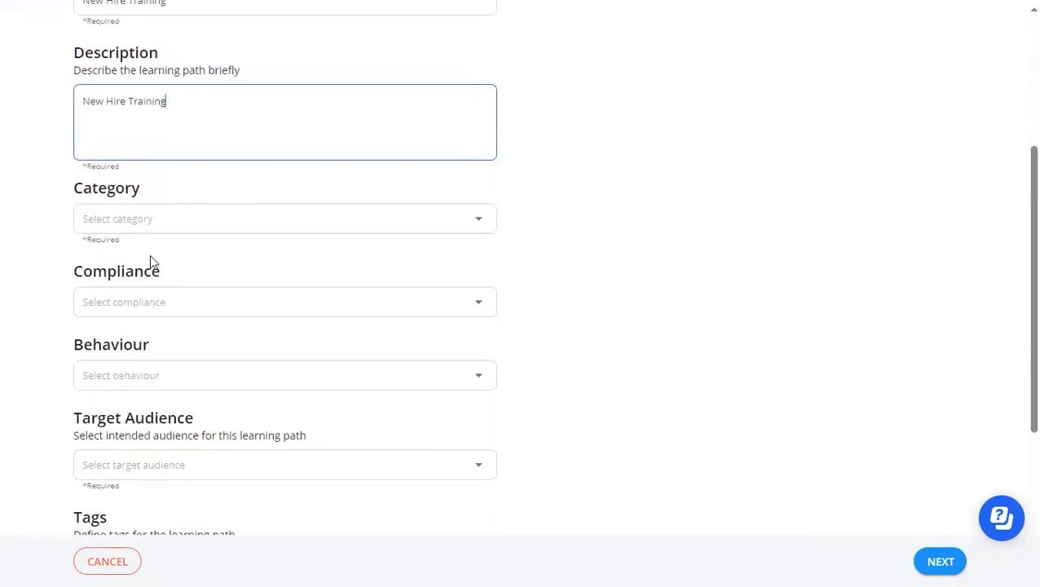
pyautogui.click(153, 221)
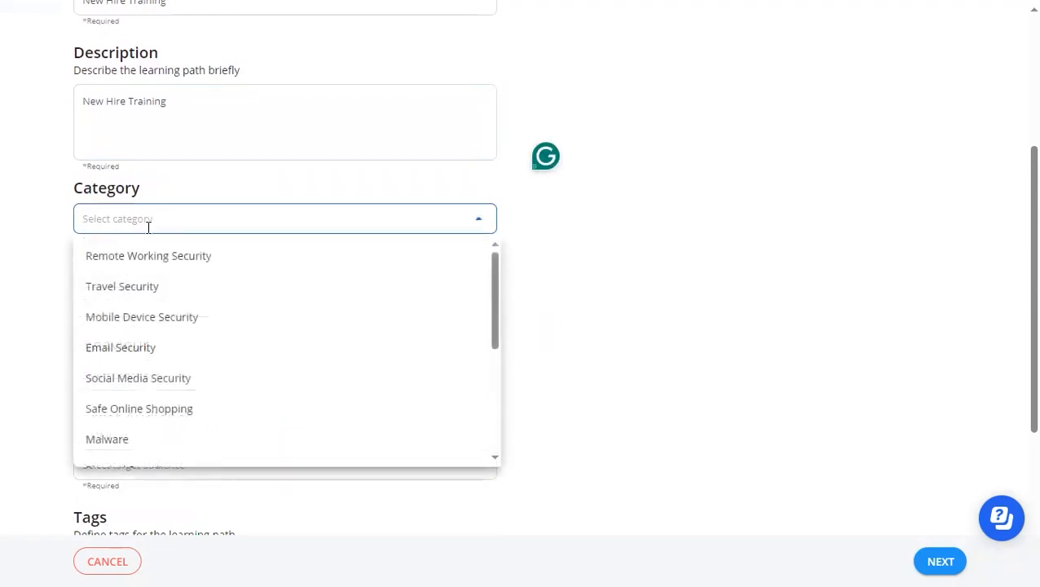
pyautogui.scroll(-3, 153, 279)
pyautogui.scroll(-3, 153, 279)
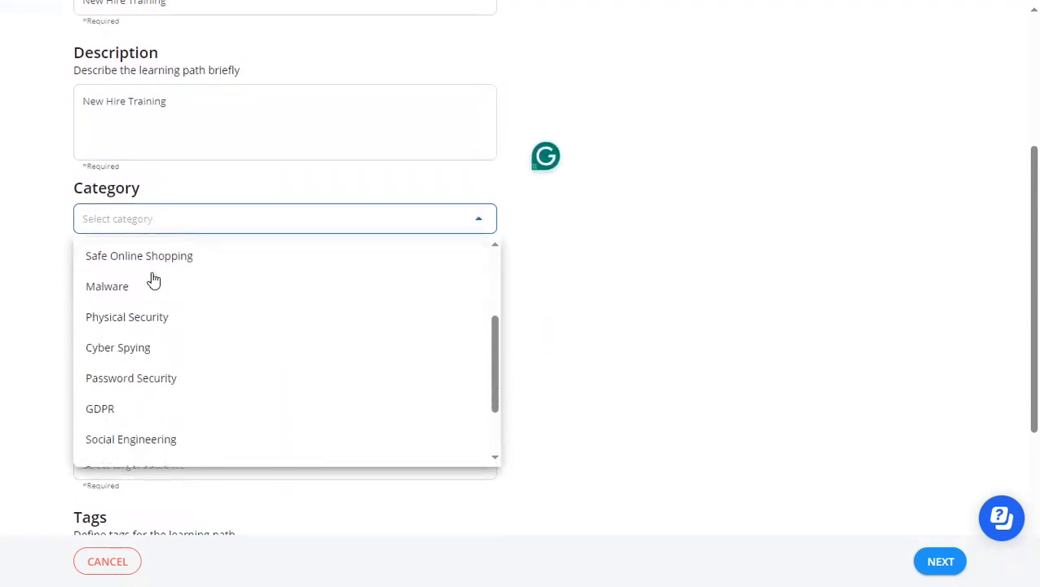
pyautogui.scroll(-2, 153, 278)
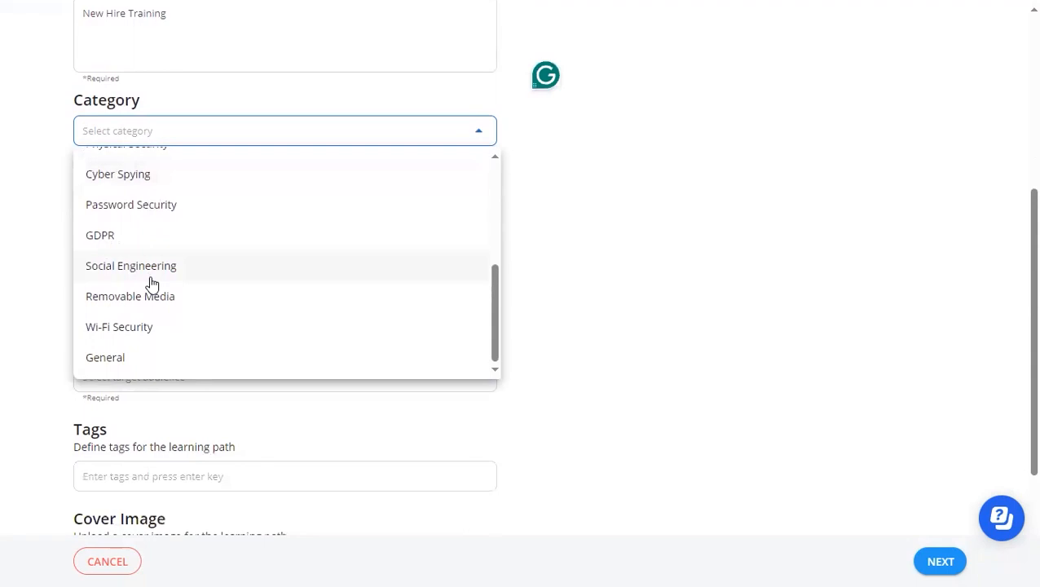
pyautogui.click(148, 299)
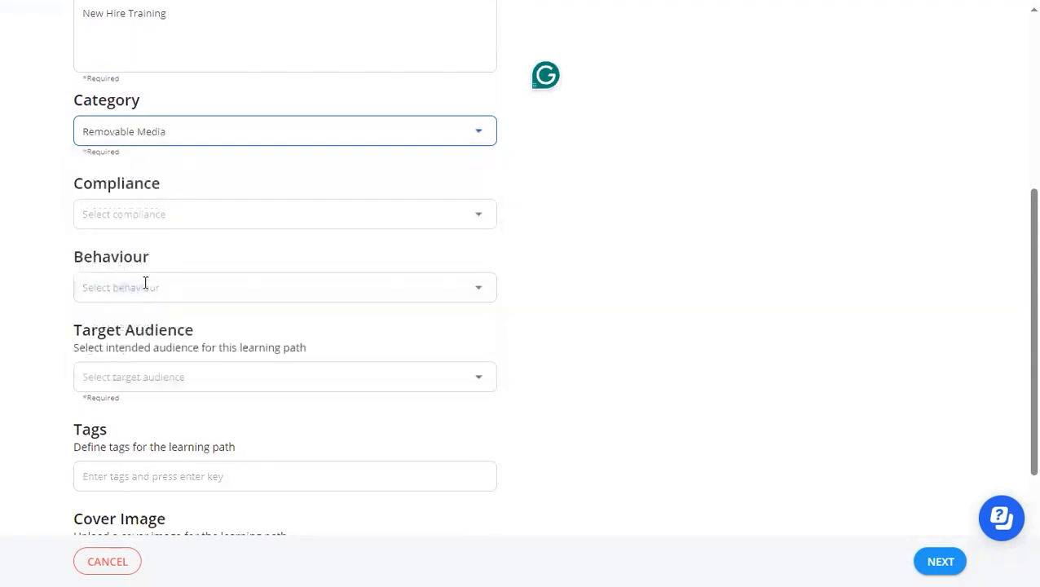
pyautogui.click(180, 217)
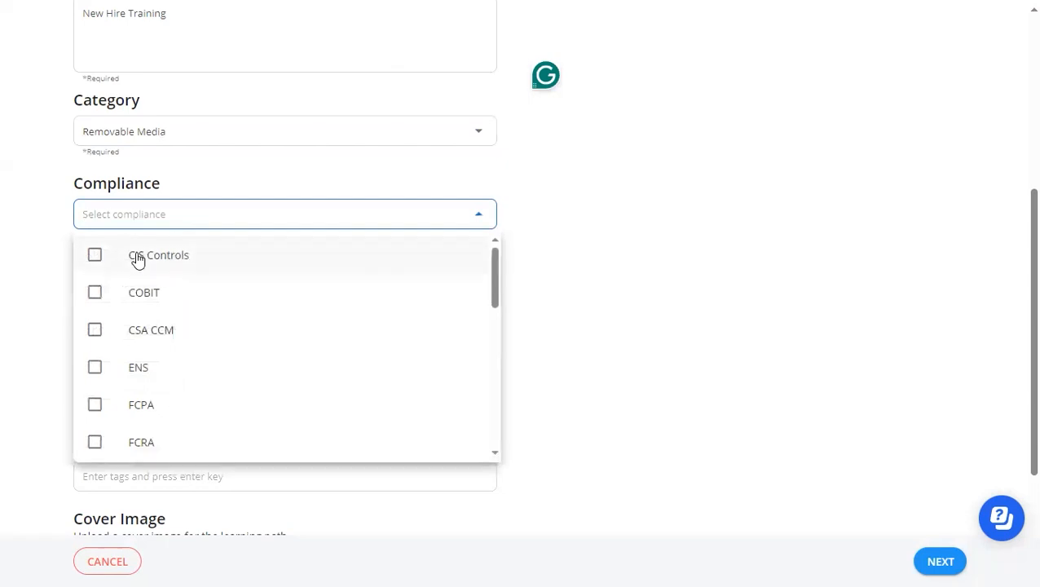
pyautogui.scroll(-5, 130, 364)
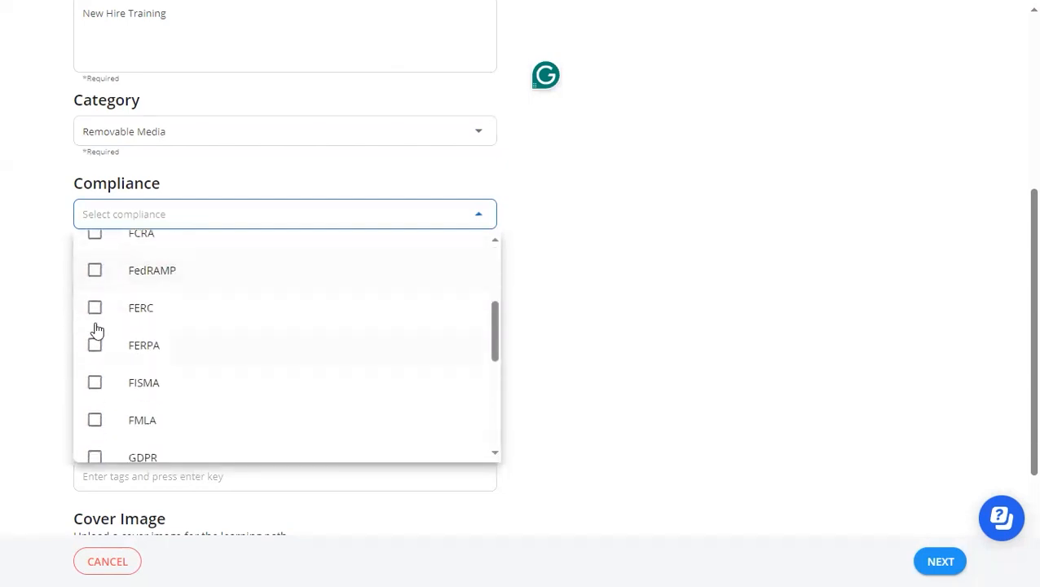
pyautogui.click(52, 294)
# Select the behaviour about opening emails, links or attachments from unknown sources on a work device, and set the target audience to All Employees.
pyautogui.click(128, 285)
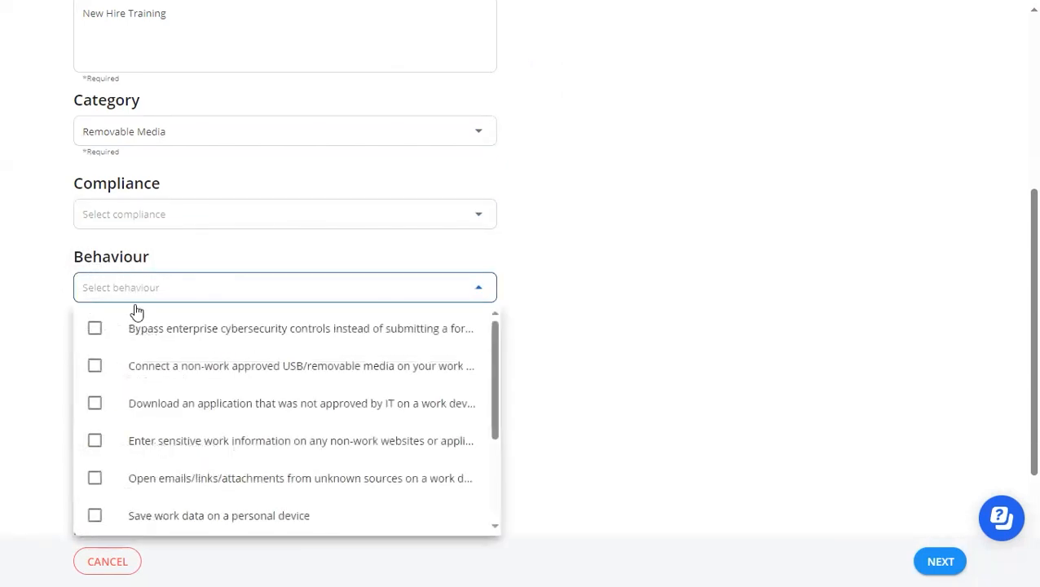
pyautogui.scroll(-3, 155, 338)
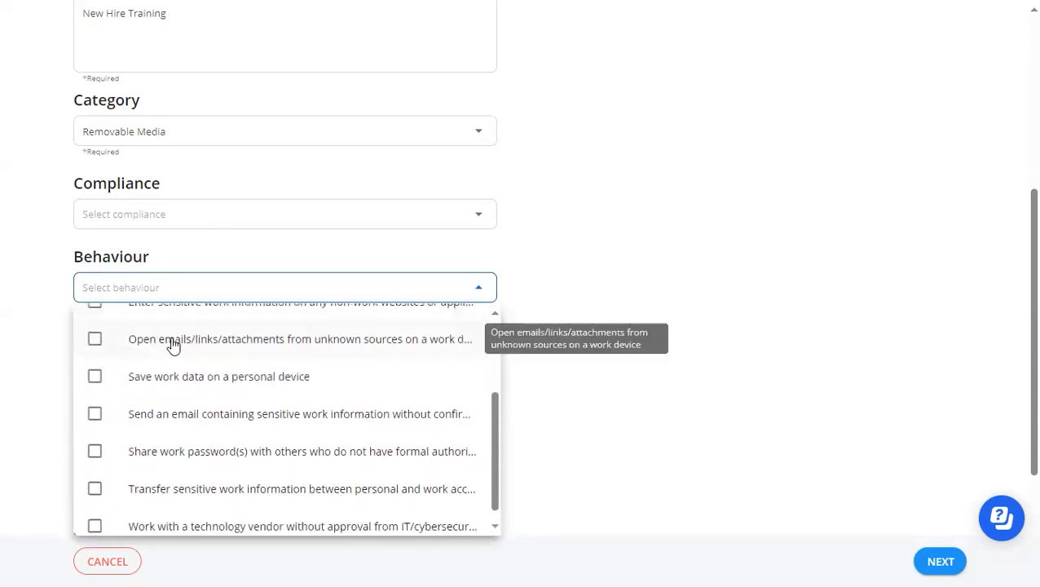
pyautogui.click(172, 343)
pyautogui.click(61, 305)
pyautogui.click(173, 375)
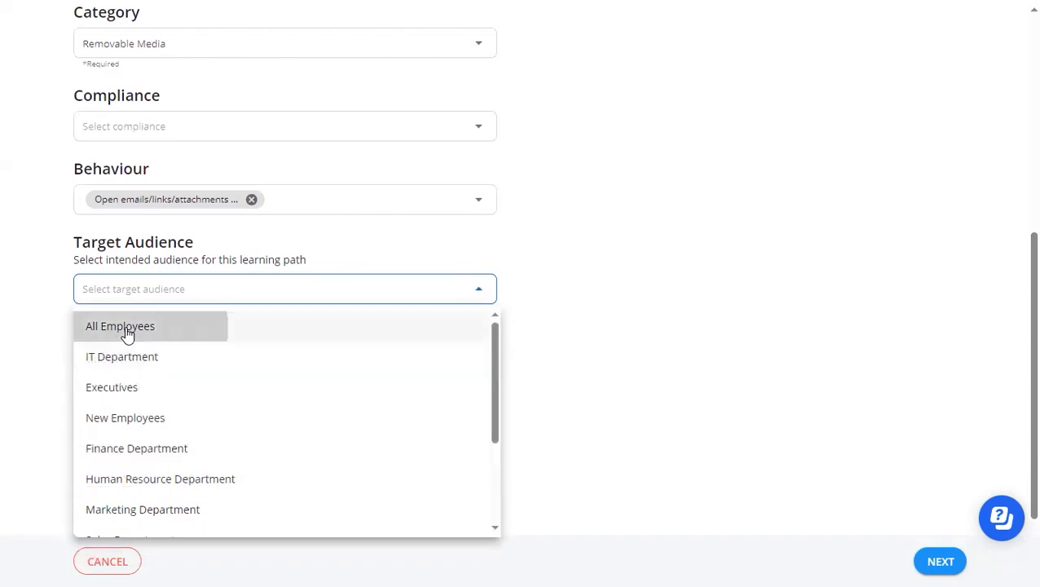
pyautogui.click(123, 329)
# Add the tag new hire to the learning path and continue to the learning path content.
pyautogui.scroll(-1, 147, 326)
pyautogui.click(159, 300)
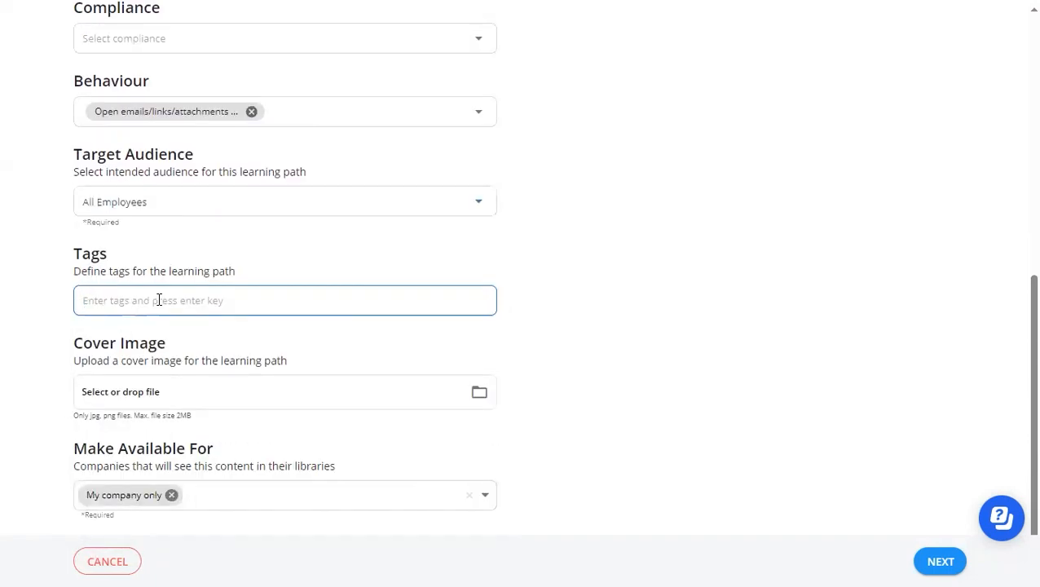
pyautogui.write('new hire')
pyautogui.press('Return')
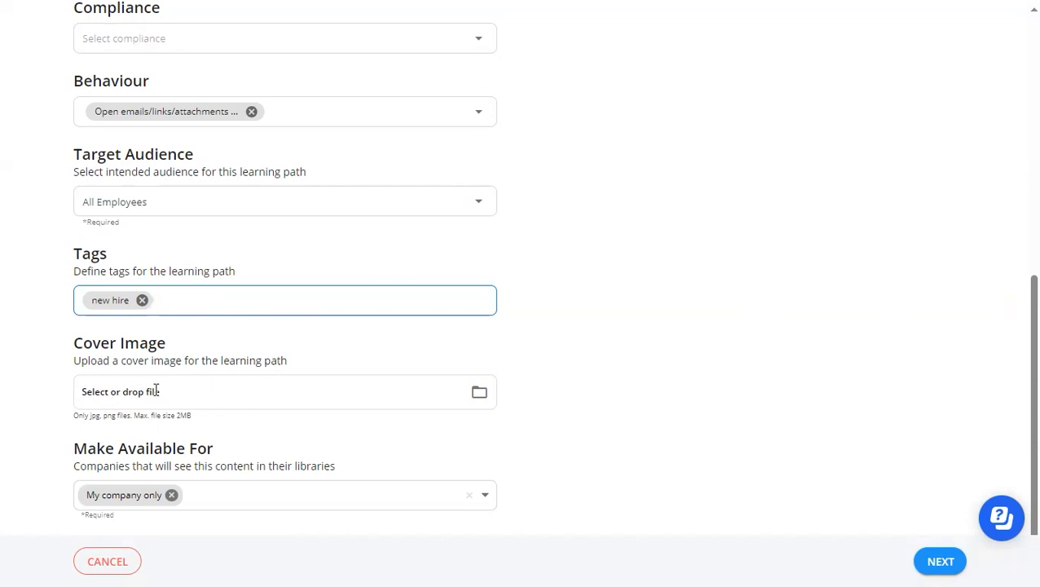
pyautogui.scroll(-1, 161, 391)
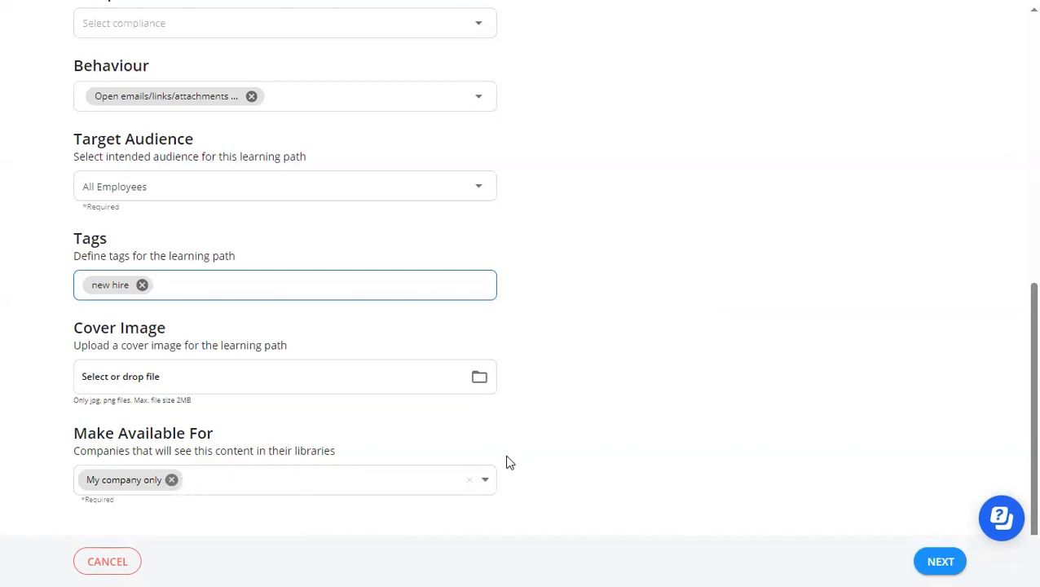
pyautogui.click(939, 561)
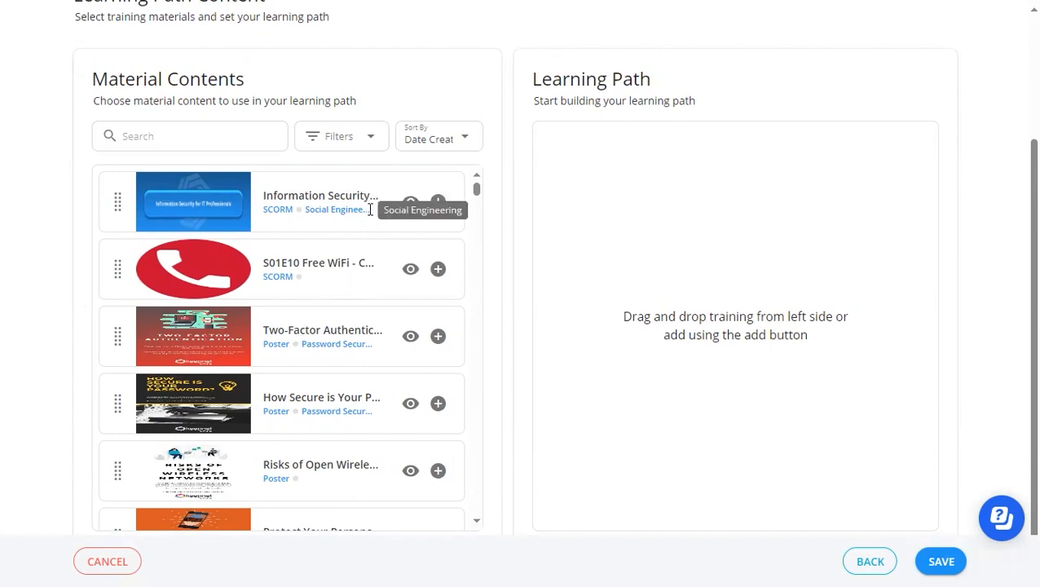
pyautogui.click(438, 202)
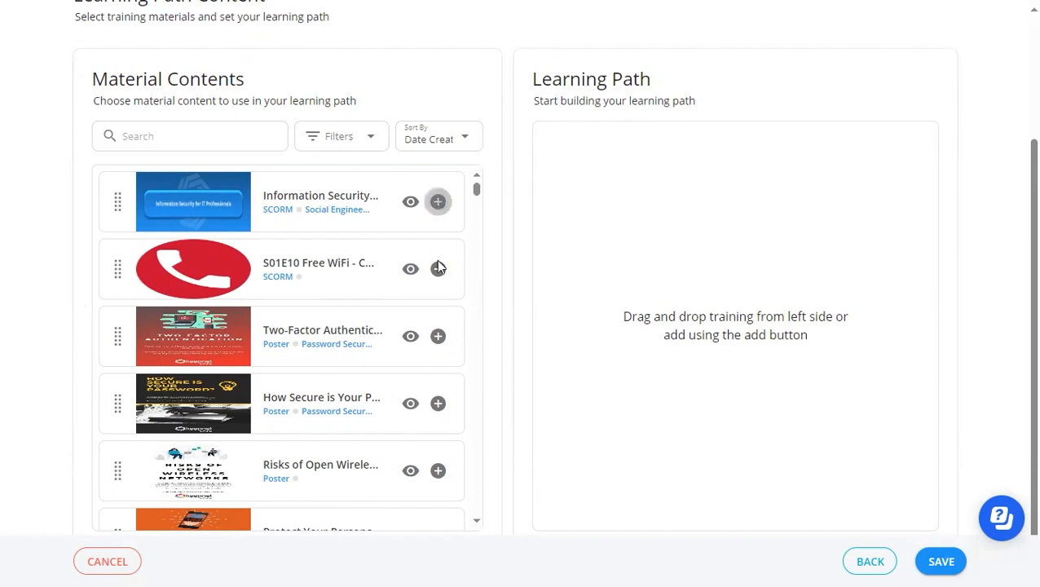
pyautogui.click(438, 269)
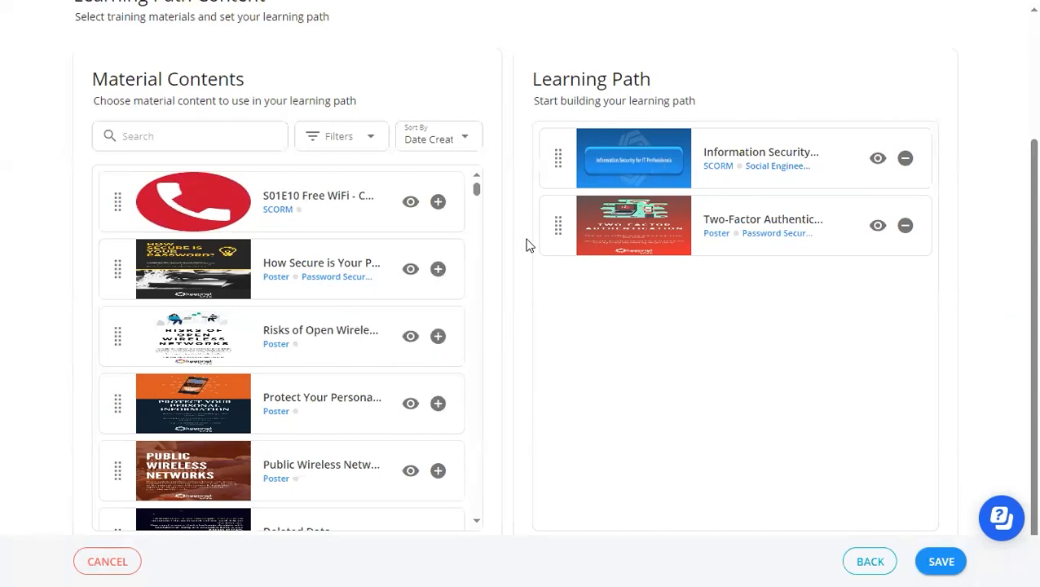
pyautogui.click(905, 225)
pyautogui.click(905, 158)
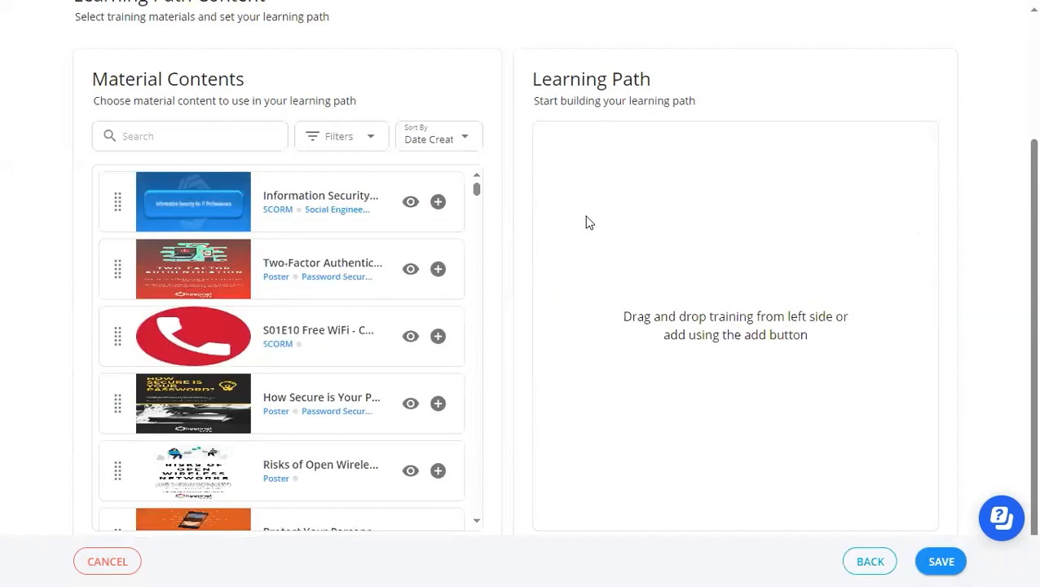
# Filter the material contents by the Removable Media category.
pyautogui.click(342, 140)
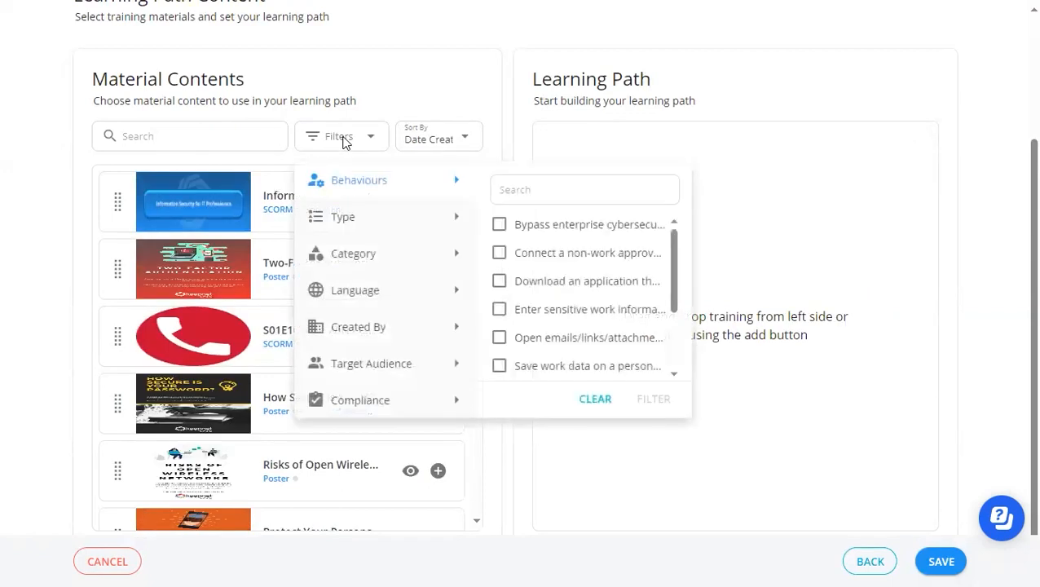
pyautogui.click(408, 256)
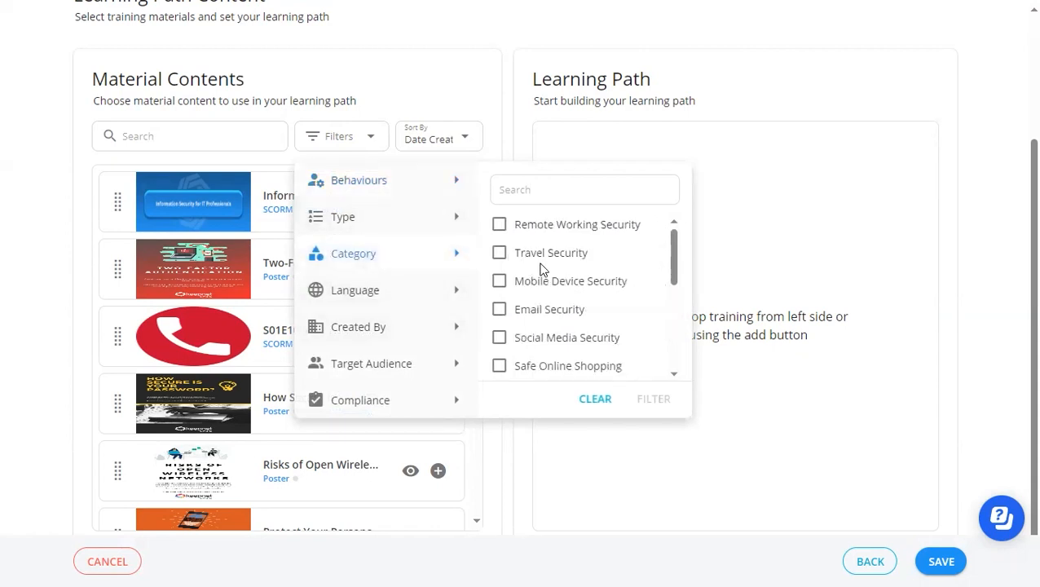
pyautogui.scroll(-3, 541, 268)
pyautogui.scroll(-3, 541, 269)
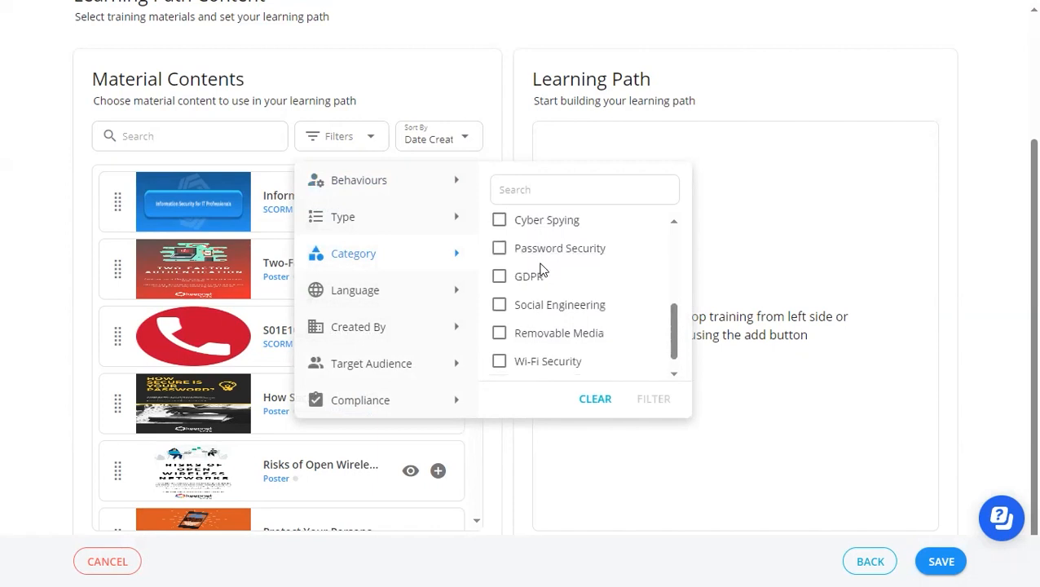
pyautogui.click(498, 311)
pyautogui.click(654, 399)
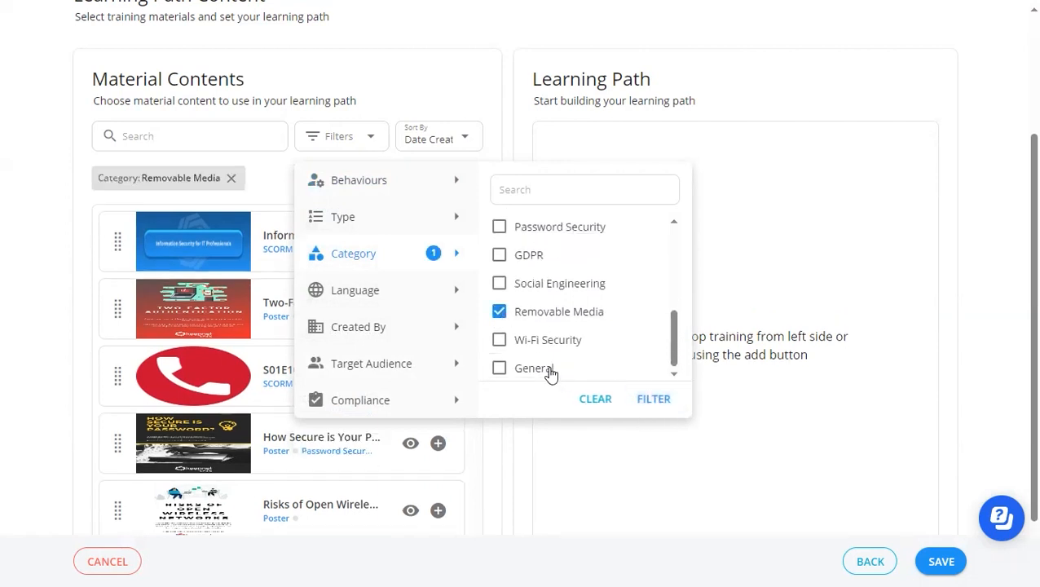
# Filter the material contents further to the SCORM and Poster types, and close the filter options.
pyautogui.click(405, 219)
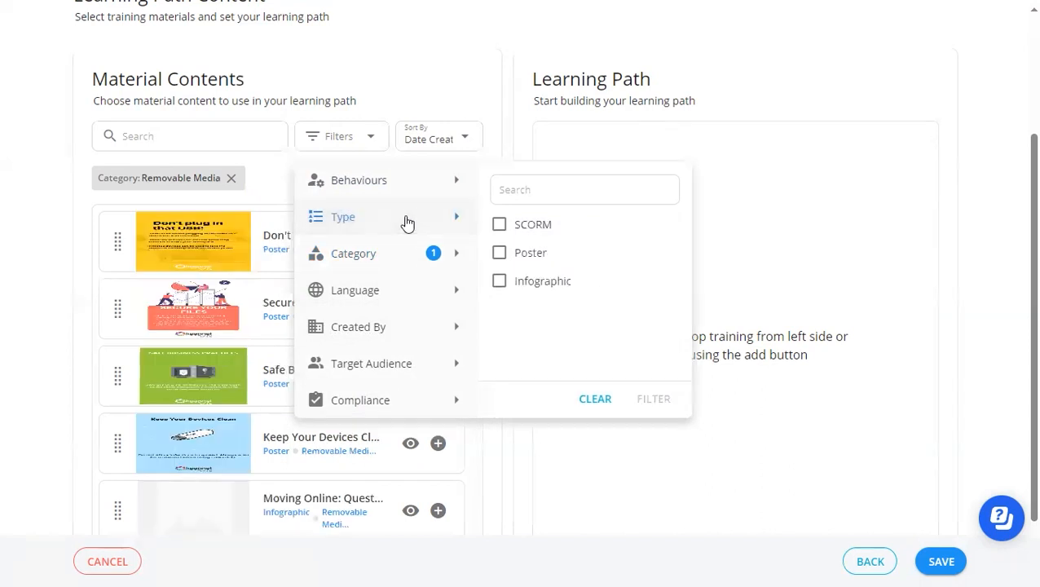
pyautogui.click(500, 228)
pyautogui.click(499, 253)
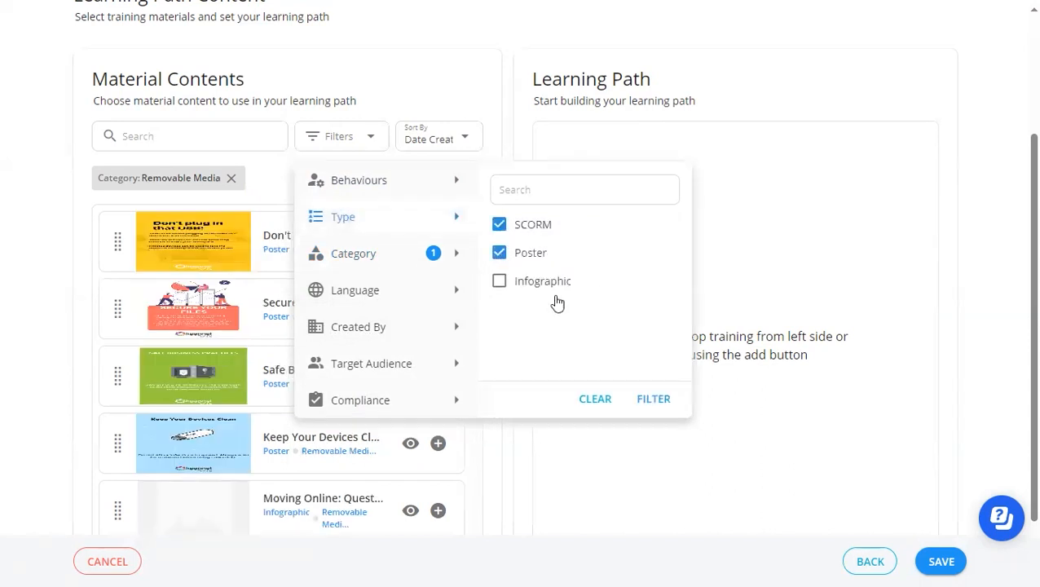
pyautogui.click(649, 398)
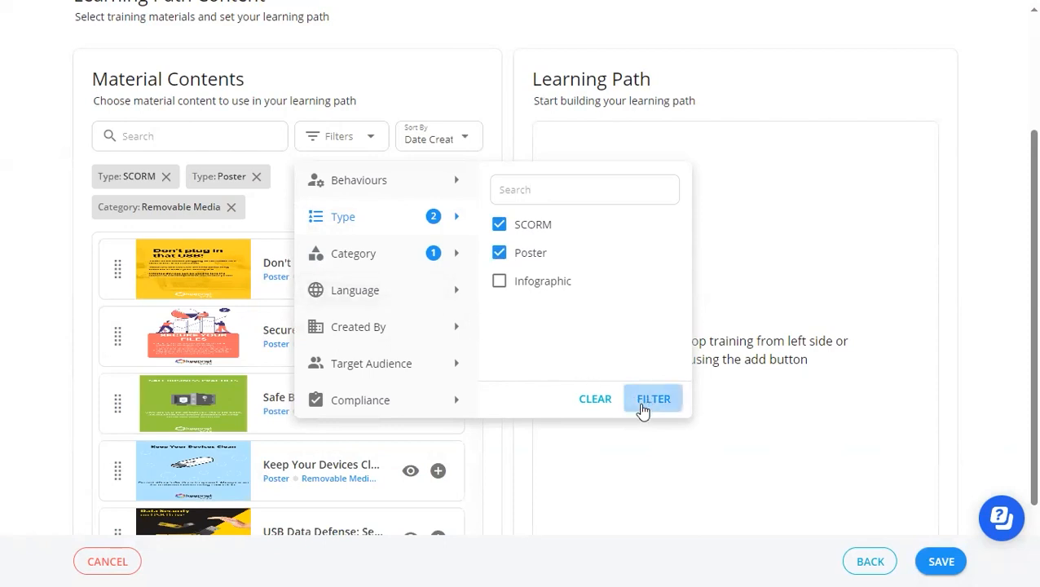
pyautogui.click(504, 448)
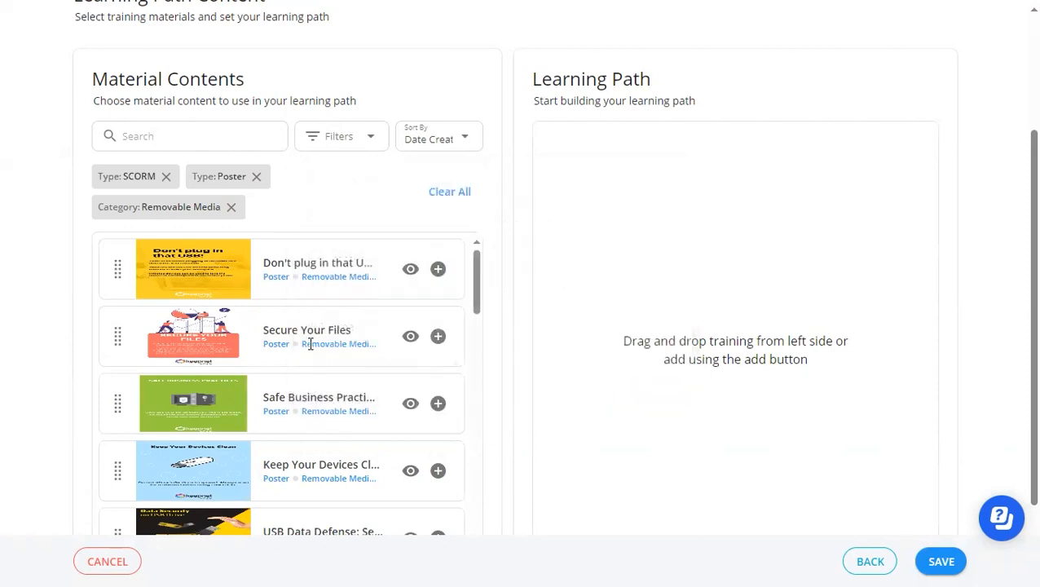
# Look through the filtered materials and add the Acceptable Use SCORM training to the learning path.
pyautogui.scroll(-1, 317, 339)
pyautogui.scroll(-2, 317, 339)
pyautogui.scroll(4, 318, 339)
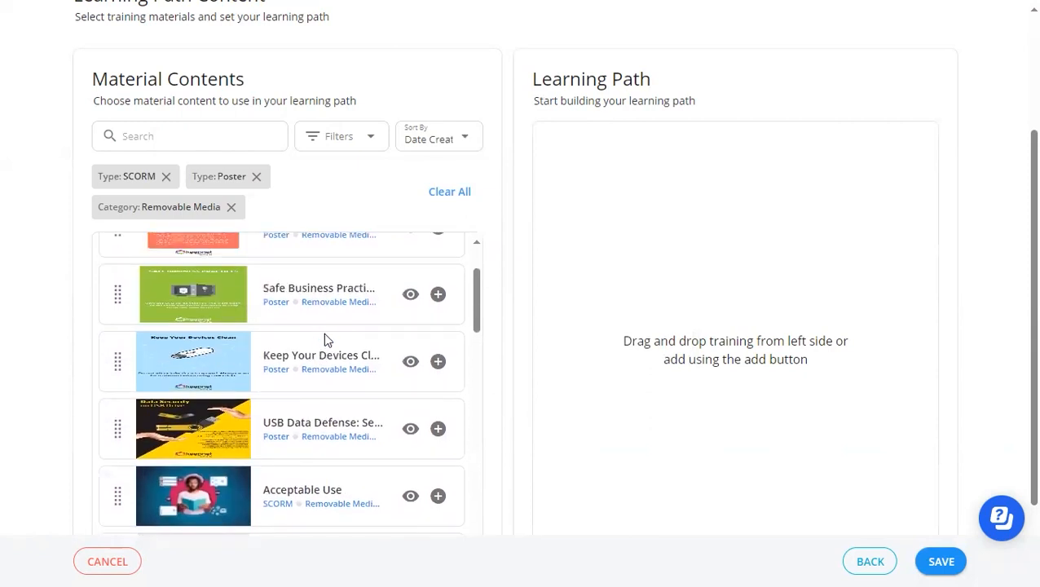
pyautogui.scroll(2, 297, 338)
pyautogui.scroll(-3, 303, 332)
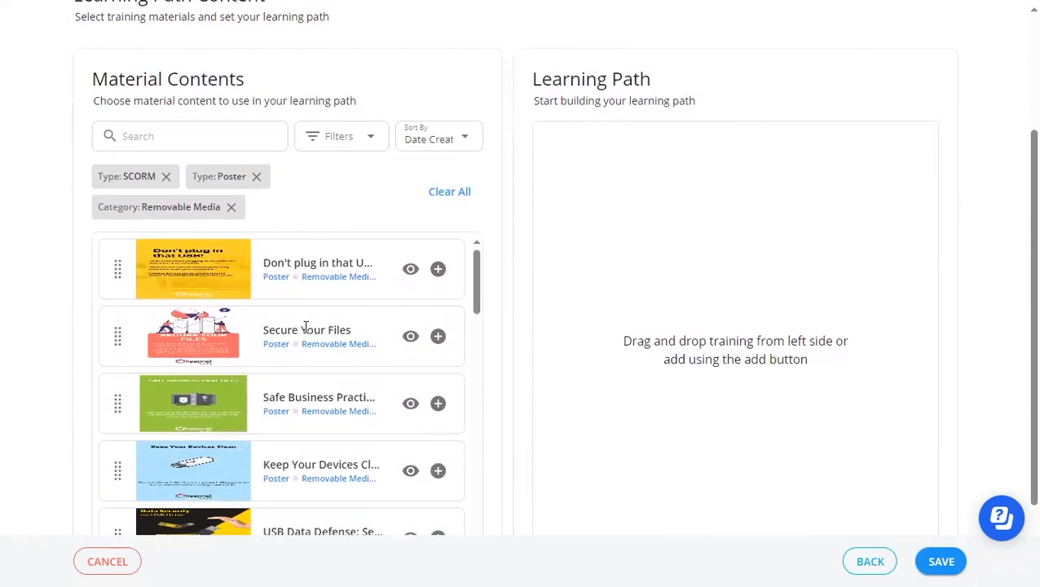
pyautogui.scroll(-3, 306, 330)
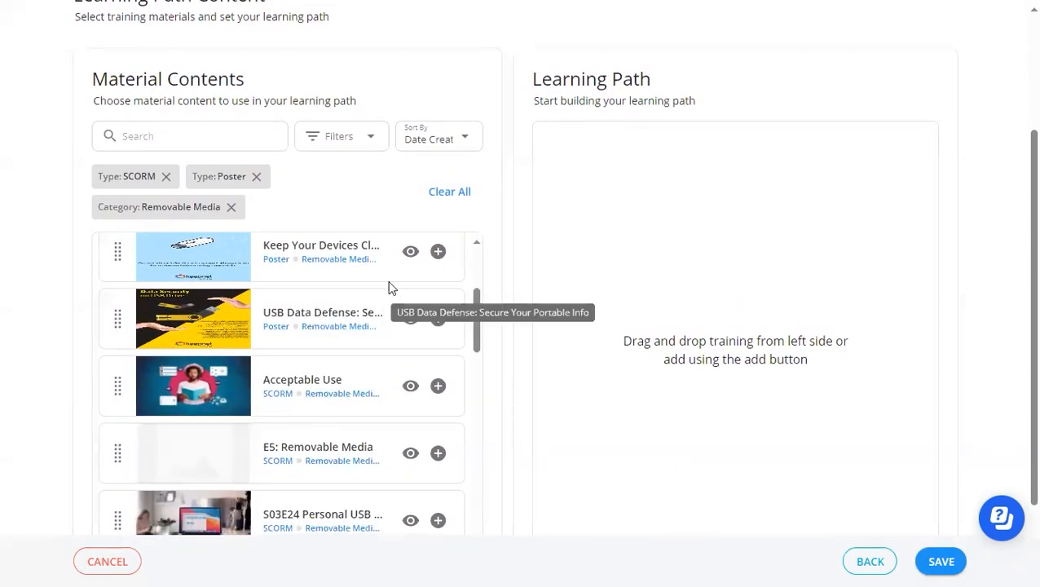
pyautogui.scroll(1, 413, 302)
pyautogui.scroll(-1, 416, 297)
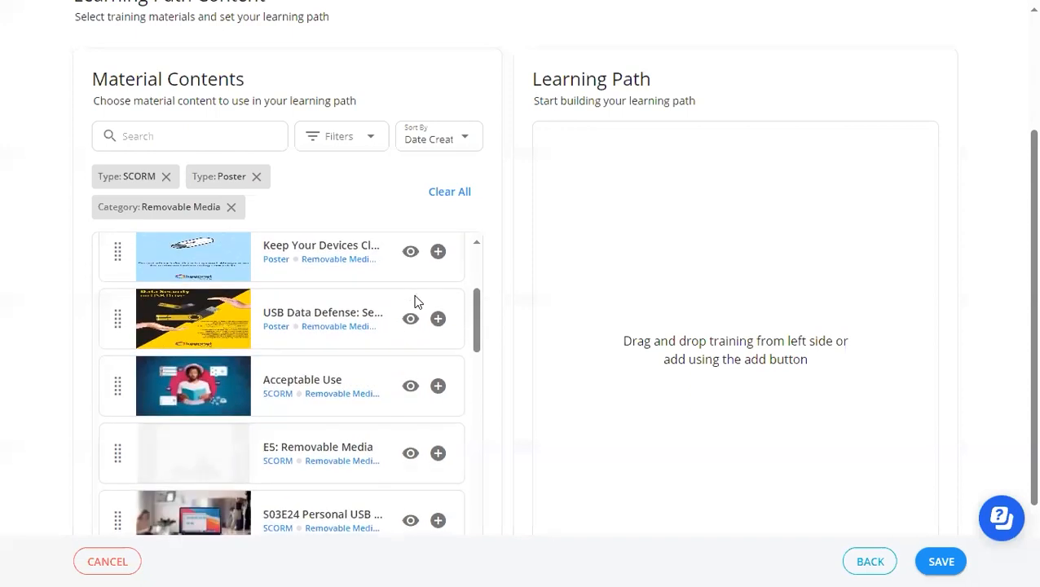
pyautogui.click(437, 385)
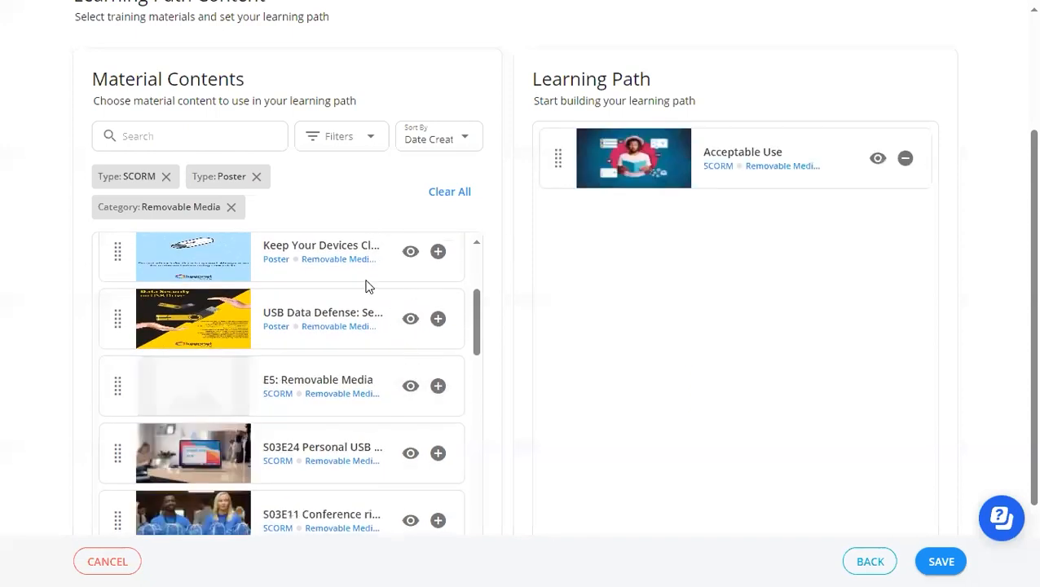
# Add the USB Data Defense: Secure Your Portable Info poster and the S03E24 Personal USB training to the learning path.
pyautogui.scroll(-2, 368, 287)
pyautogui.scroll(-2, 366, 293)
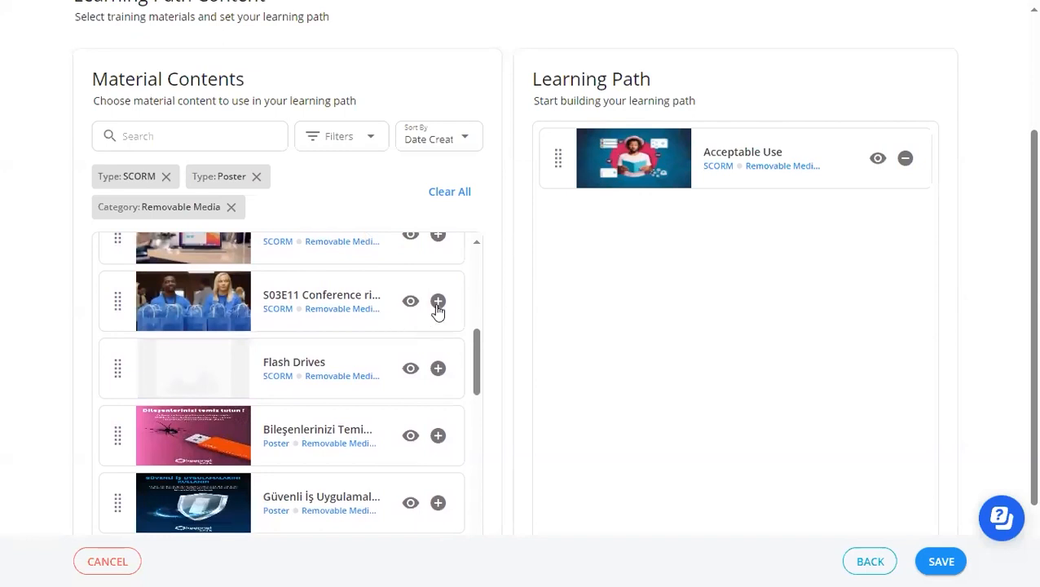
pyautogui.scroll(2, 394, 352)
pyautogui.scroll(-2, 394, 350)
pyautogui.scroll(1, 376, 410)
pyautogui.scroll(5, 374, 403)
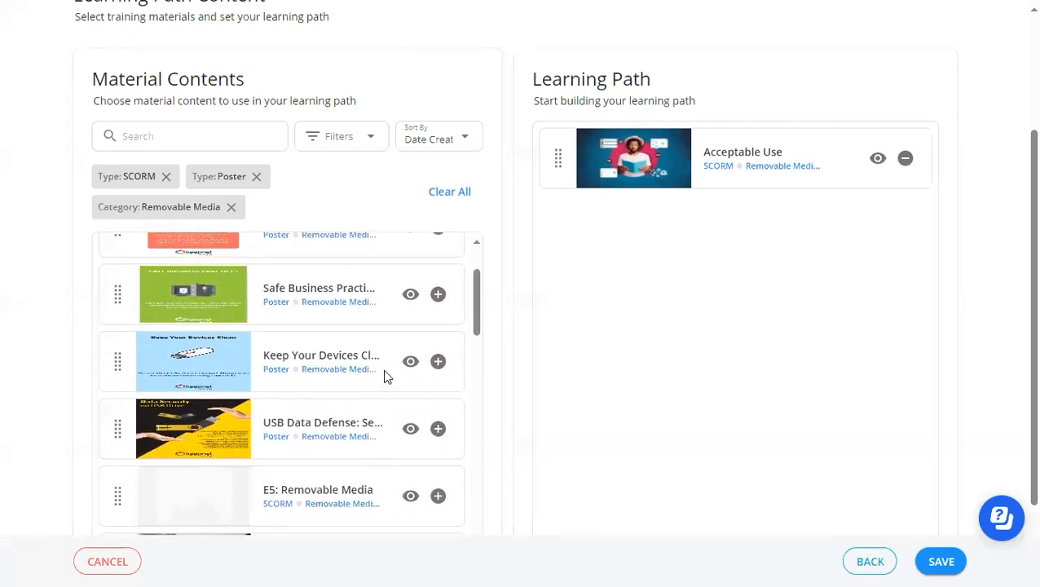
pyautogui.click(438, 428)
pyautogui.scroll(-3, 326, 341)
pyautogui.click(440, 330)
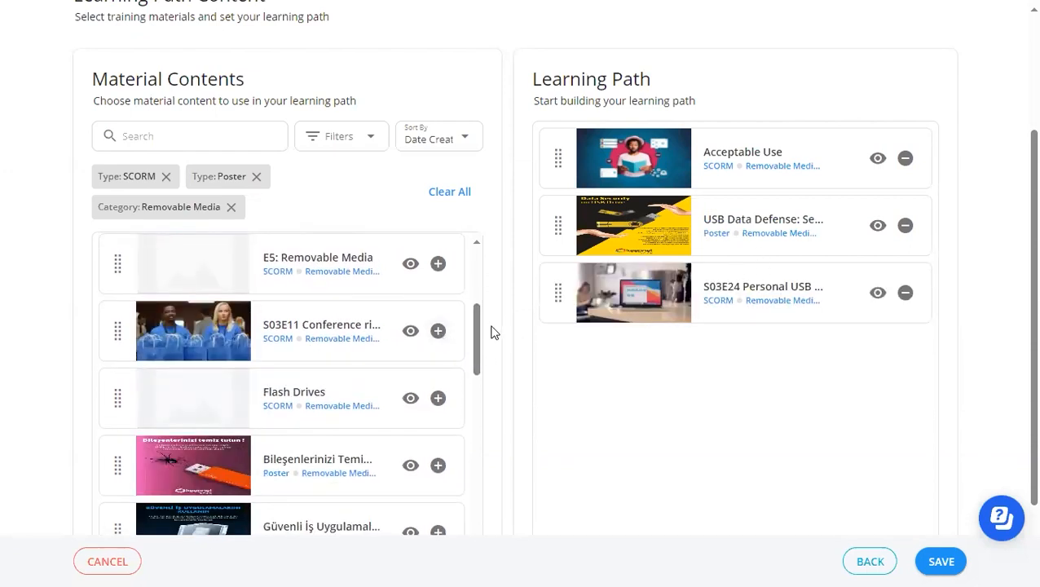
# Add the Flash Drives training and the Keep Your Devices Clean poster to the learning path.
pyautogui.click(437, 397)
pyautogui.scroll(3, 378, 342)
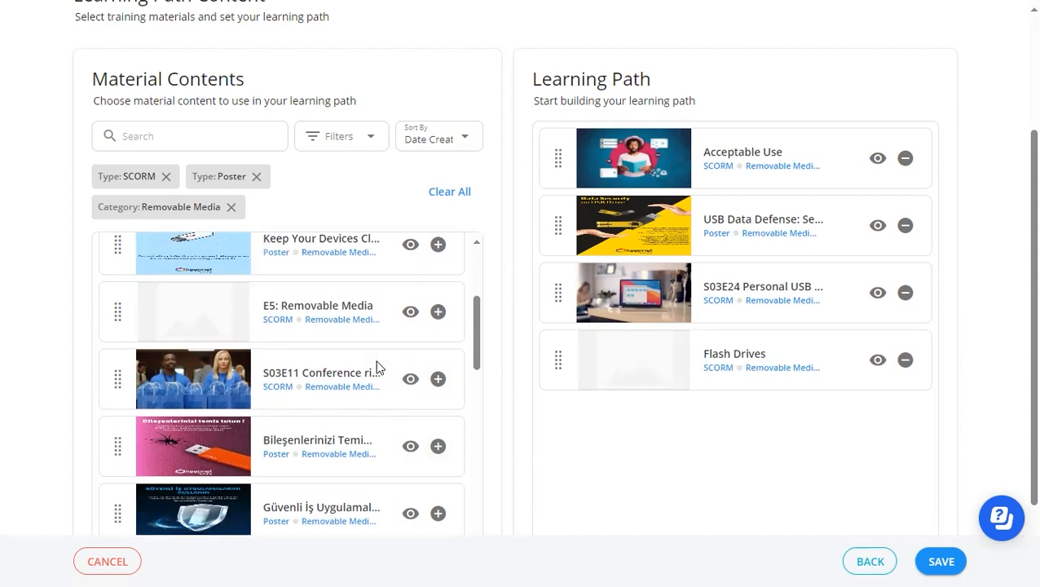
pyautogui.click(437, 360)
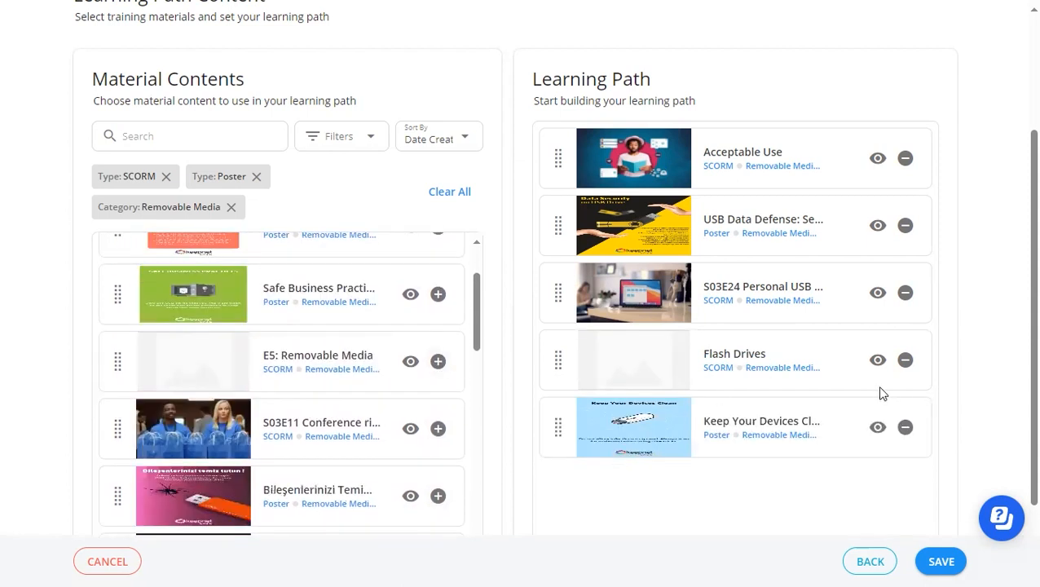
# Move S03E24 Personal USB above the USB Data Defense poster, place the Keep Your Devices Clean poster second, and save the learning path.
pyautogui.scroll(2, 733, 342)
pyautogui.scroll(-3, 668, 308)
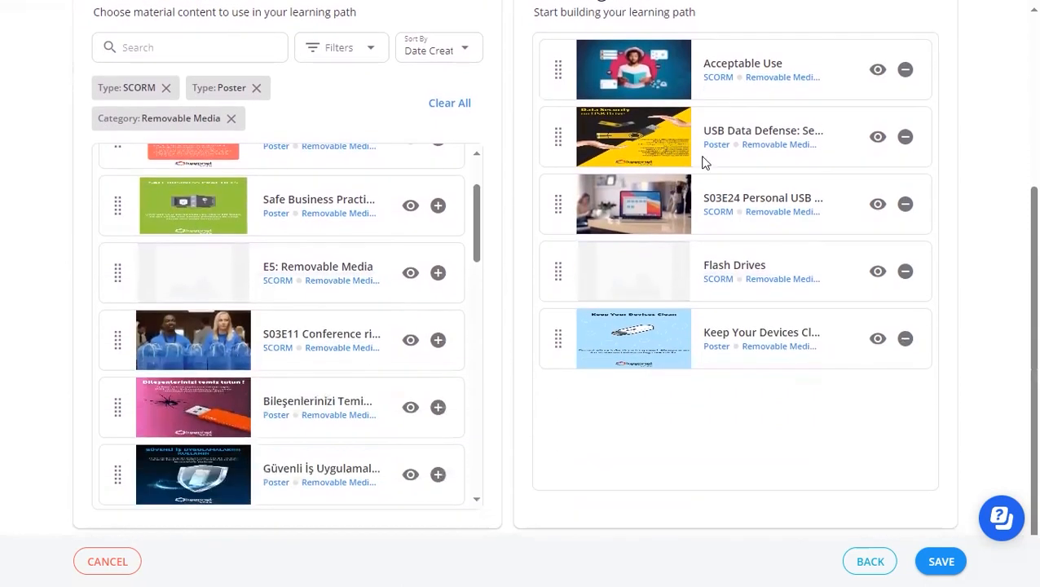
pyautogui.scroll(2, 717, 402)
pyautogui.moveTo(559, 385); pyautogui.dragTo(567, 332)
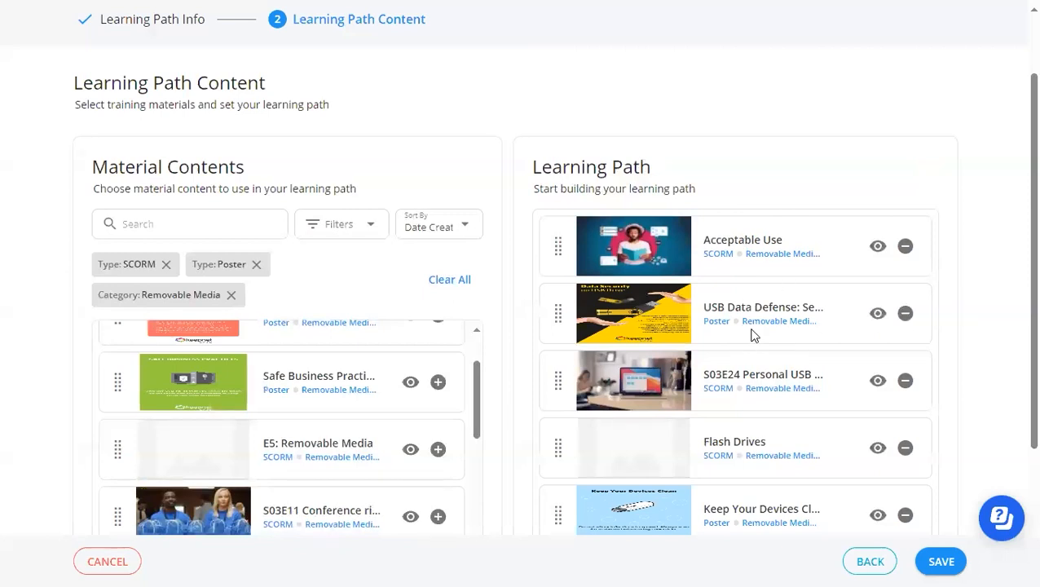
pyautogui.moveTo(569, 400); pyautogui.dragTo(558, 302)
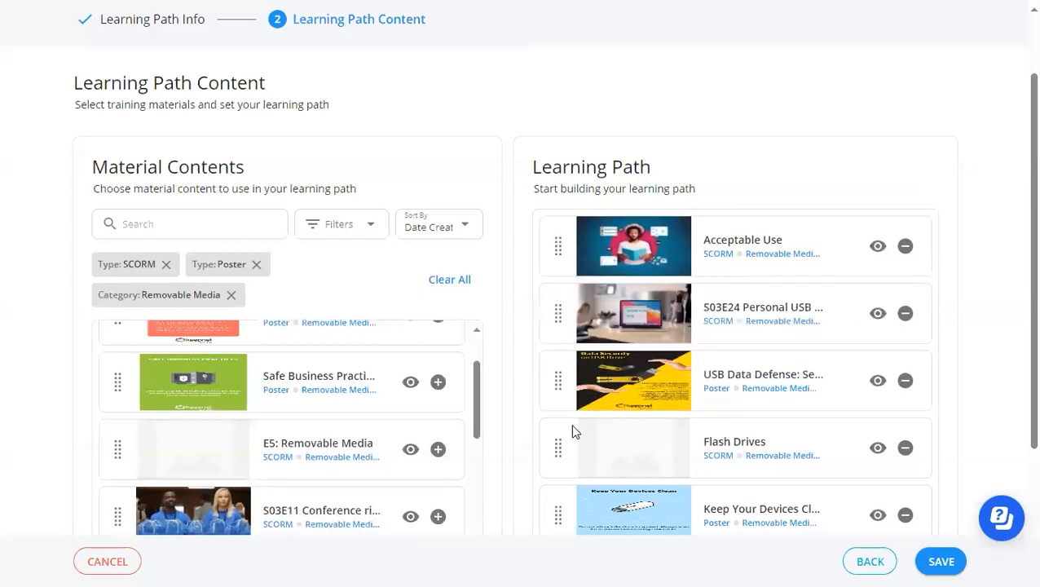
pyautogui.moveTo(563, 449); pyautogui.dragTo(563, 365)
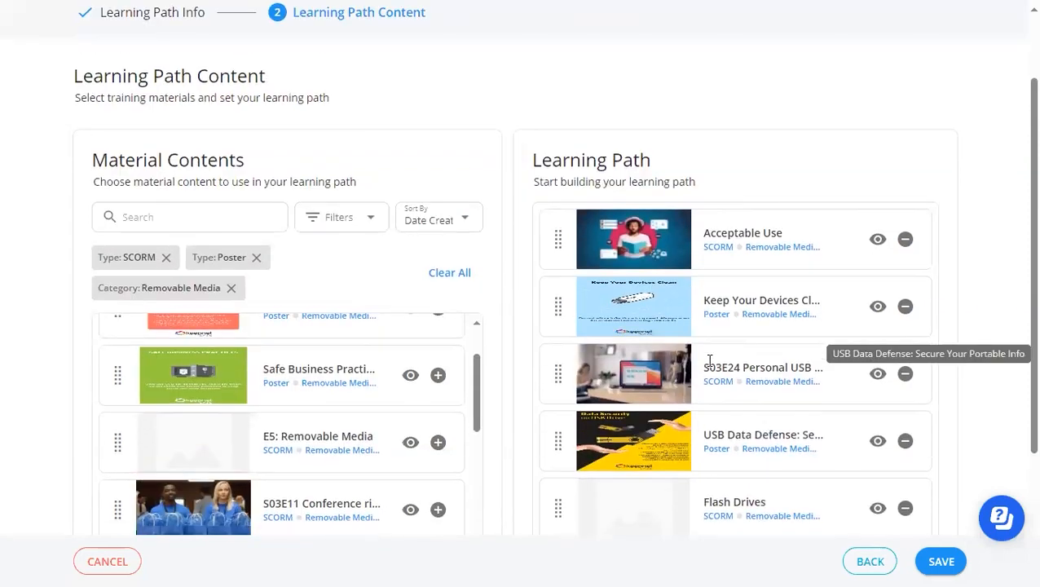
pyautogui.scroll(-1, 905, 509)
pyautogui.click(939, 560)
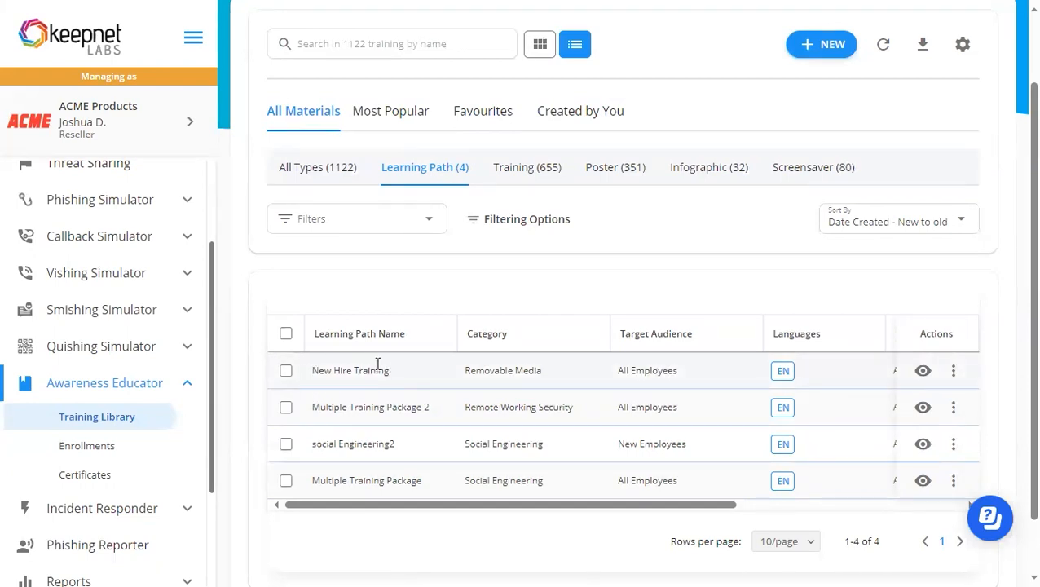
# Examine the actions available for the New Hire Training learning path.
pyautogui.click(953, 371)
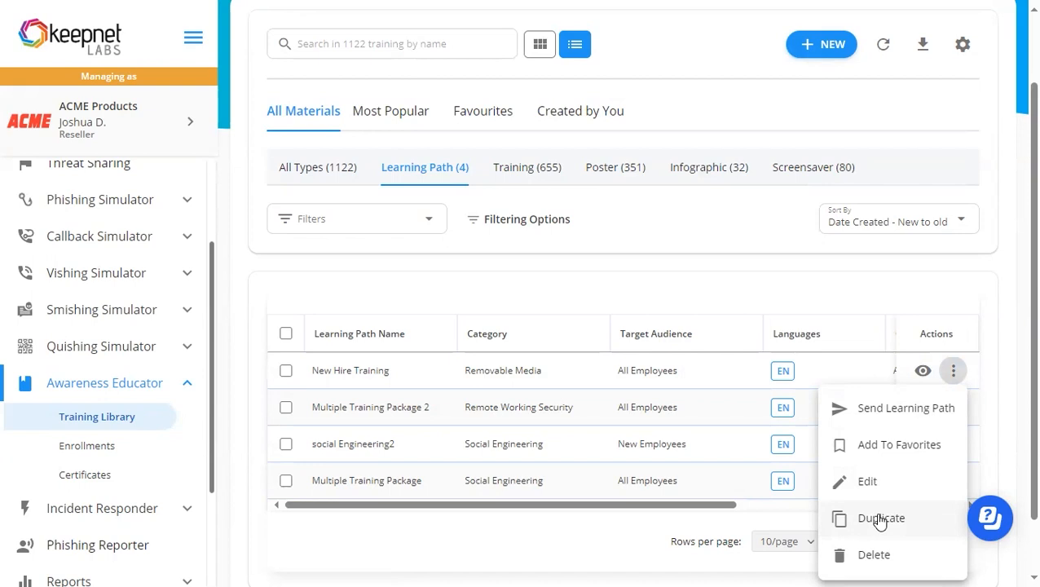
pyautogui.scroll(2, 611, 299)
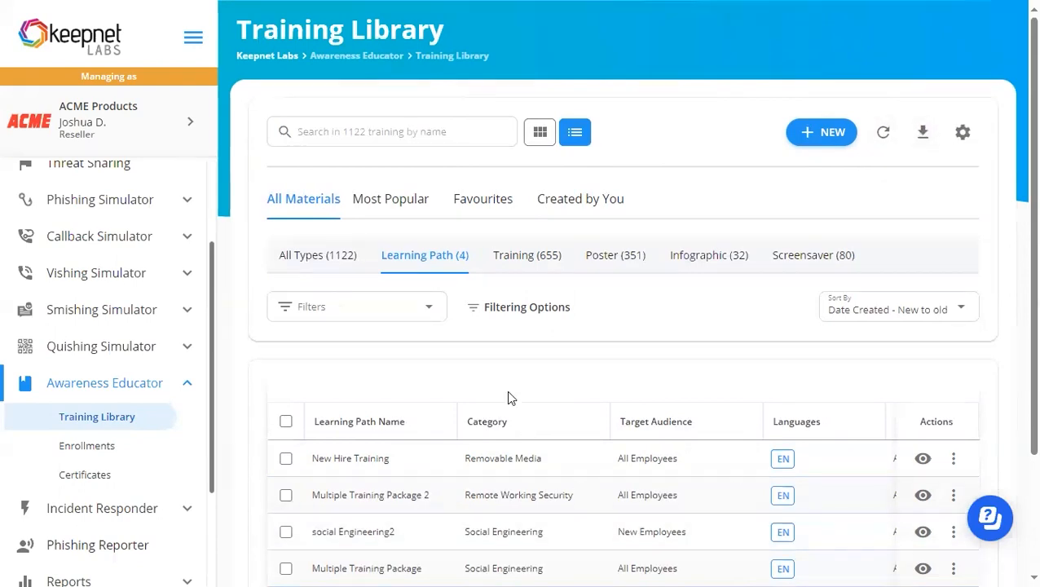
# Try hiding the Tags and Created By columns in the table settings, restore both columns, and close the settings.
pyautogui.click(963, 133)
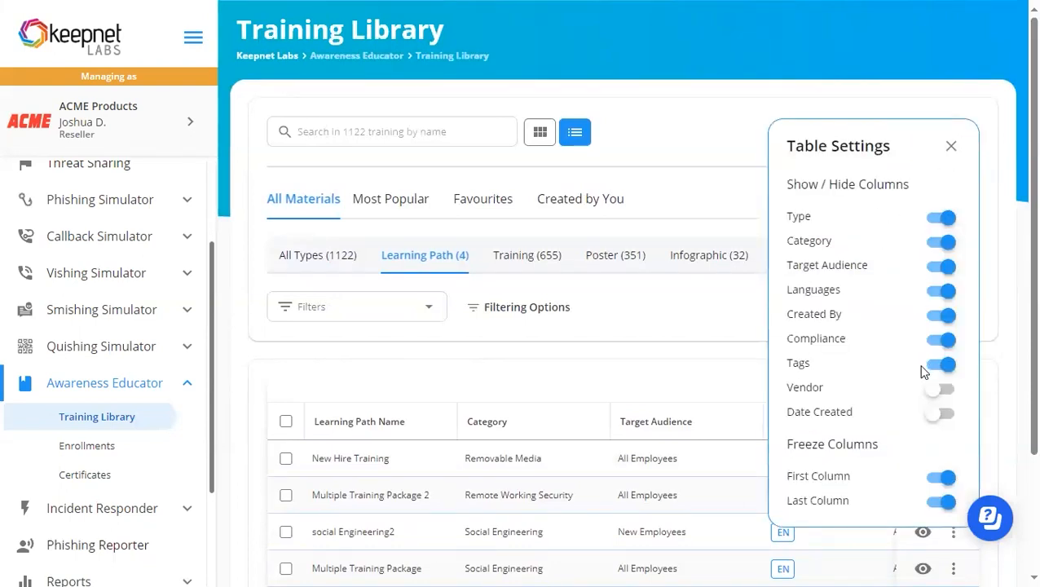
pyautogui.click(944, 365)
pyautogui.click(945, 315)
pyautogui.click(939, 316)
pyautogui.click(933, 364)
pyautogui.click(951, 145)
pyautogui.scroll(-1, 592, 345)
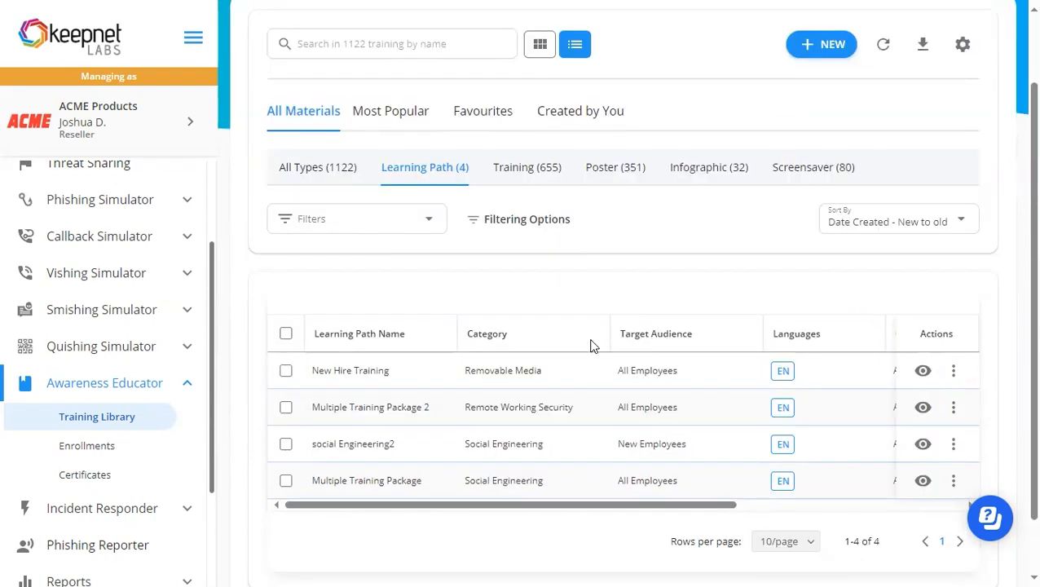